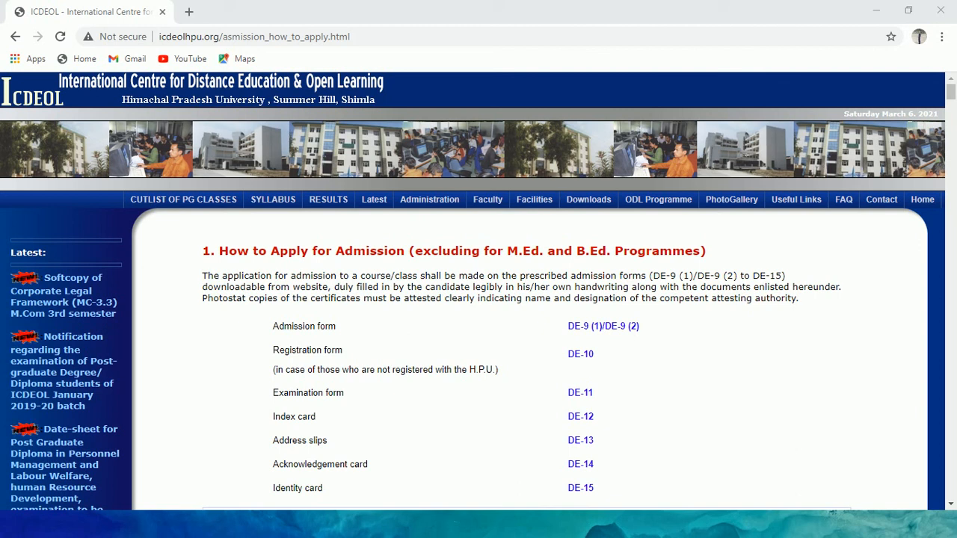
# - Search Google for "hpu icdeol admission" in a new tab and open the ICDEOL how-to-apply page
pyautogui.click(190, 11)
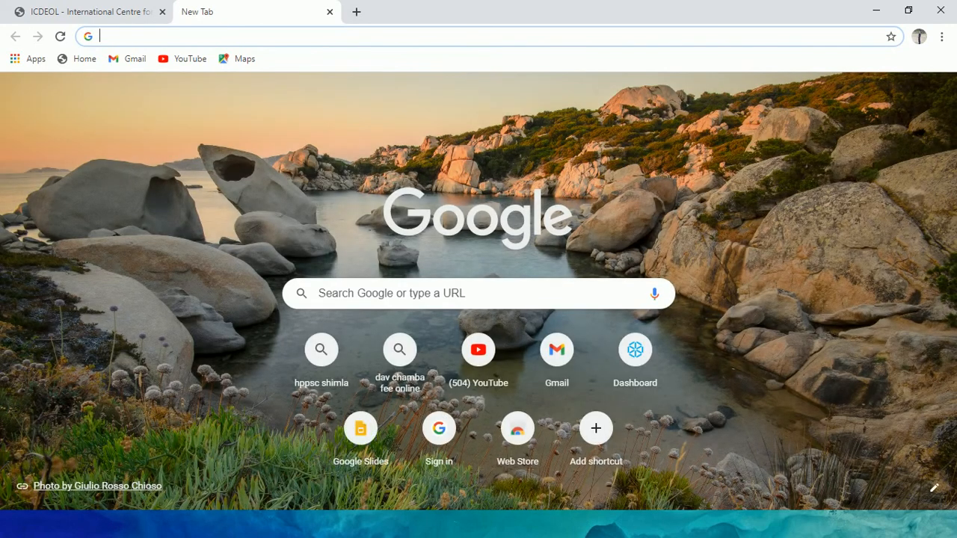
pyautogui.click(391, 294)
pyautogui.write('hpu')
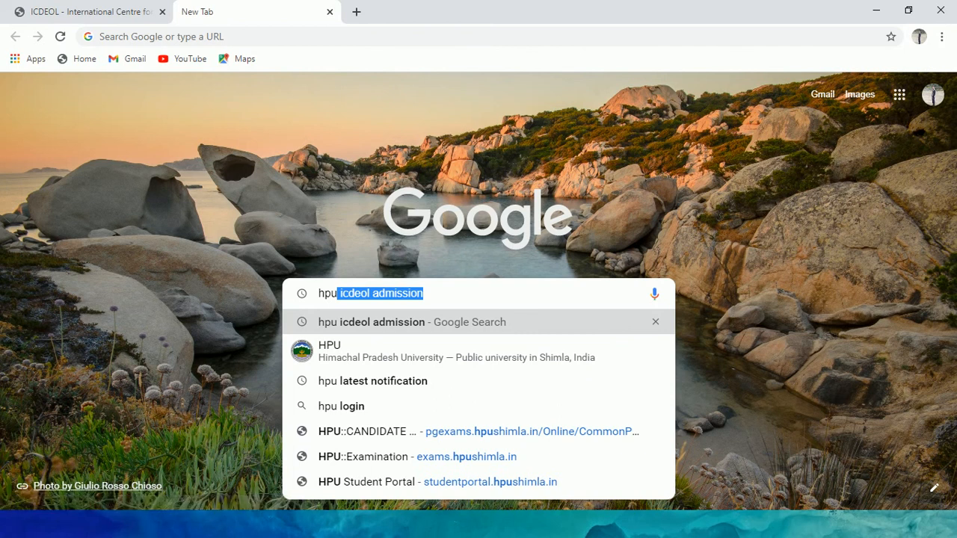
pyautogui.press('Return')
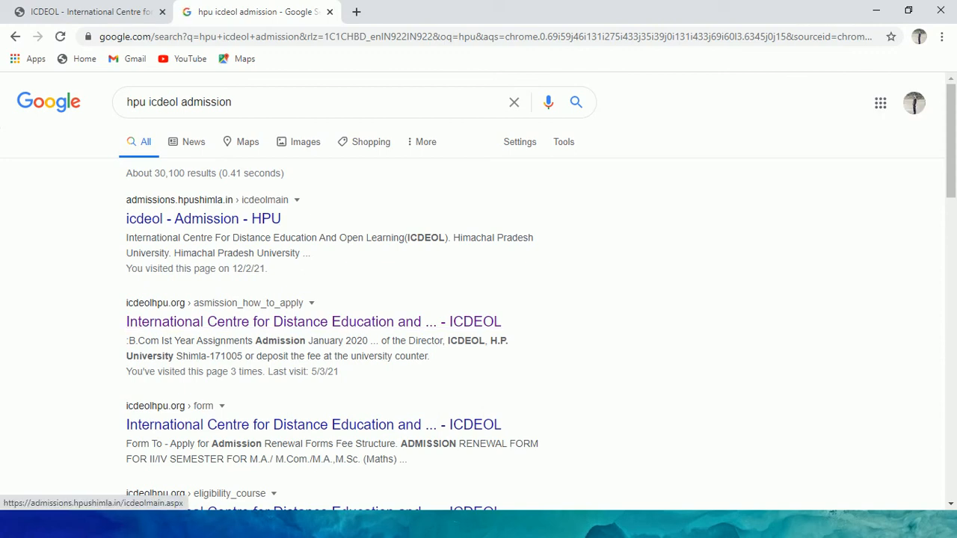
pyautogui.click(313, 322)
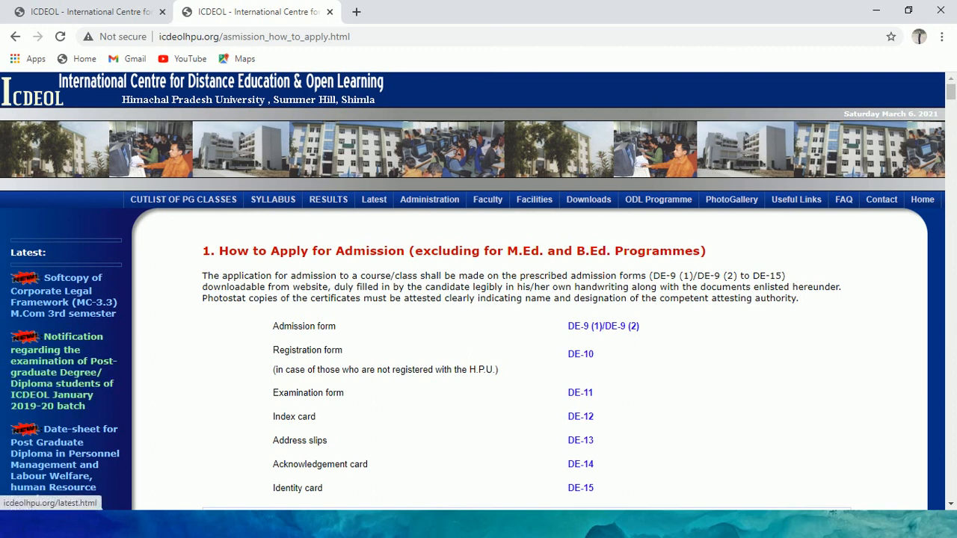
# - Open the ICDEOL website's Latest notices page and look through the admission and prospectus entries
pyautogui.click(63, 372)
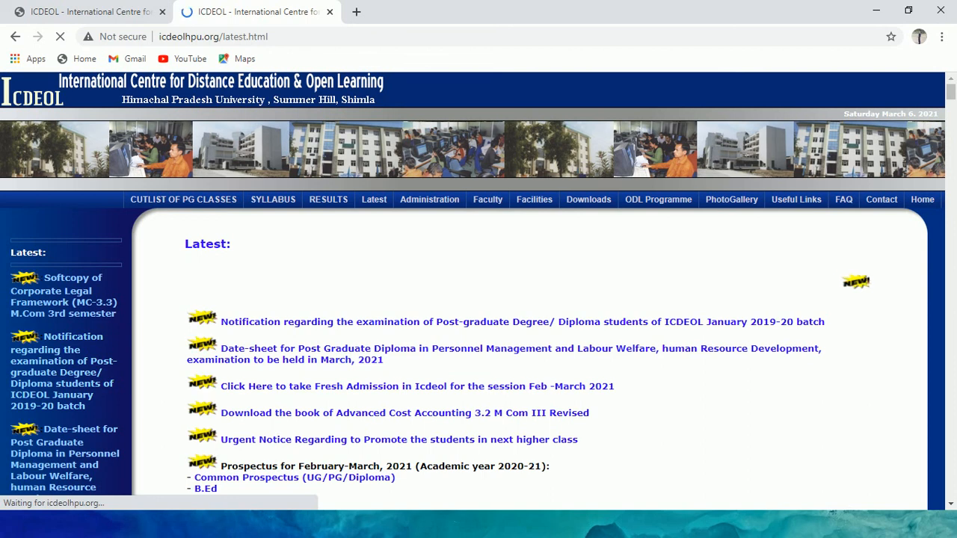
pyautogui.scroll(-5, 524, 299)
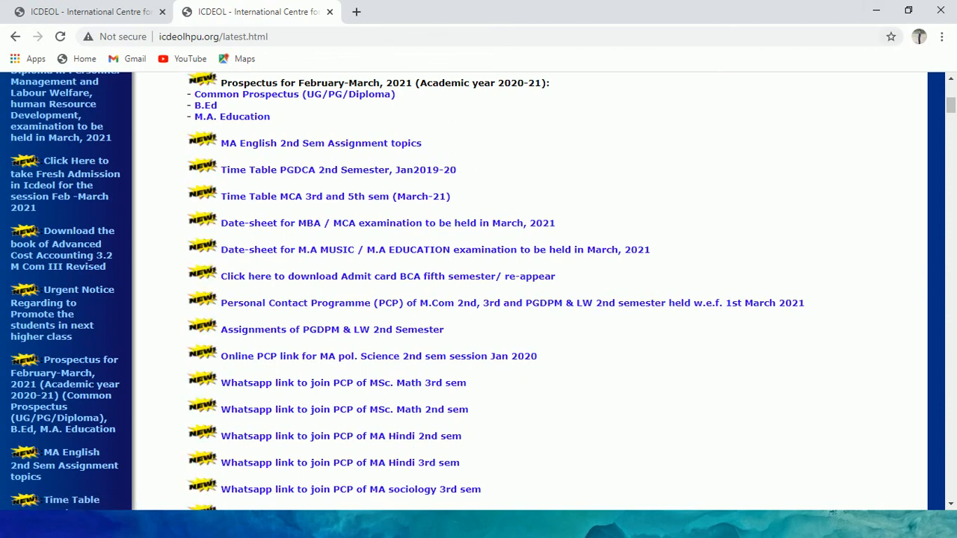
# - Minimise the browser and open the UG-PG Diploma PDF from the user's Downloads folder
pyautogui.click(876, 10)
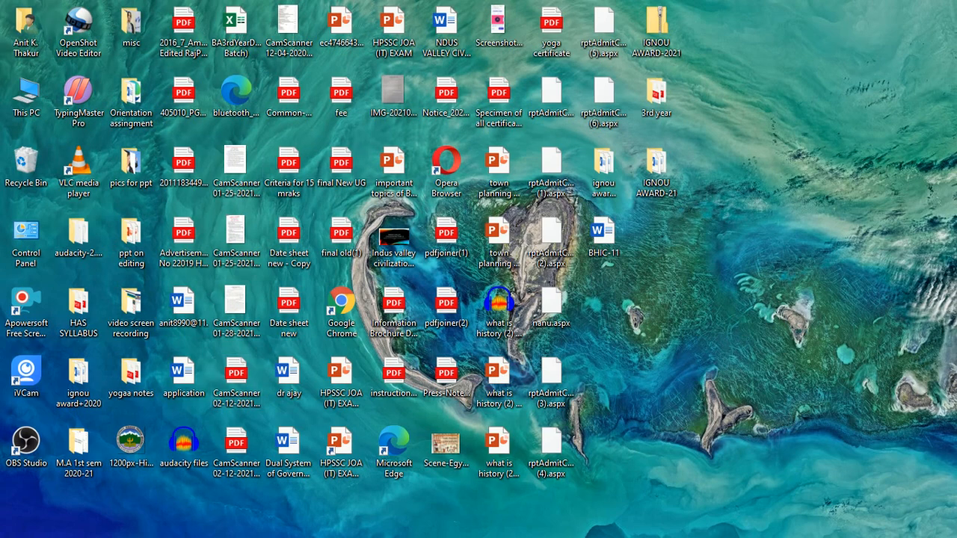
pyautogui.doubleClick(26, 28)
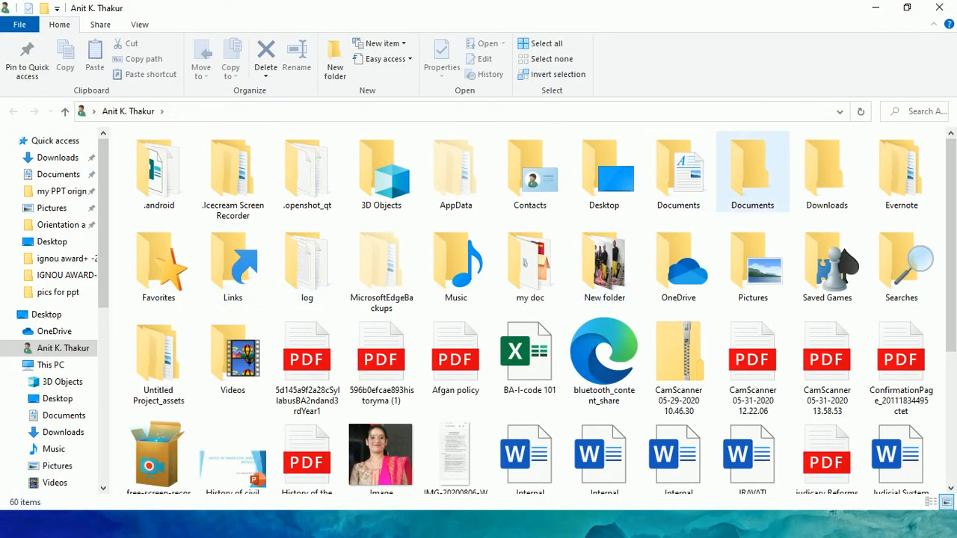
pyautogui.doubleClick(827, 175)
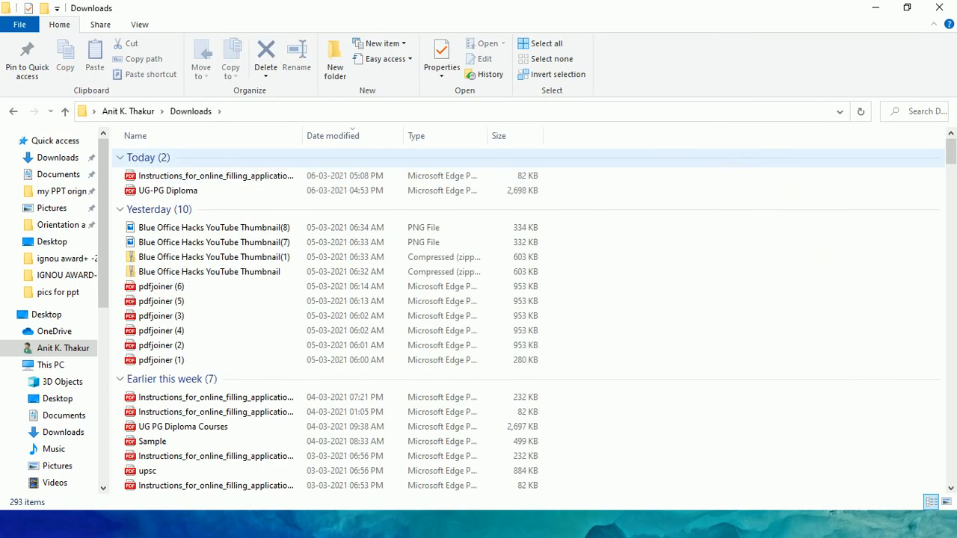
pyautogui.click(224, 176)
pyautogui.click(226, 190)
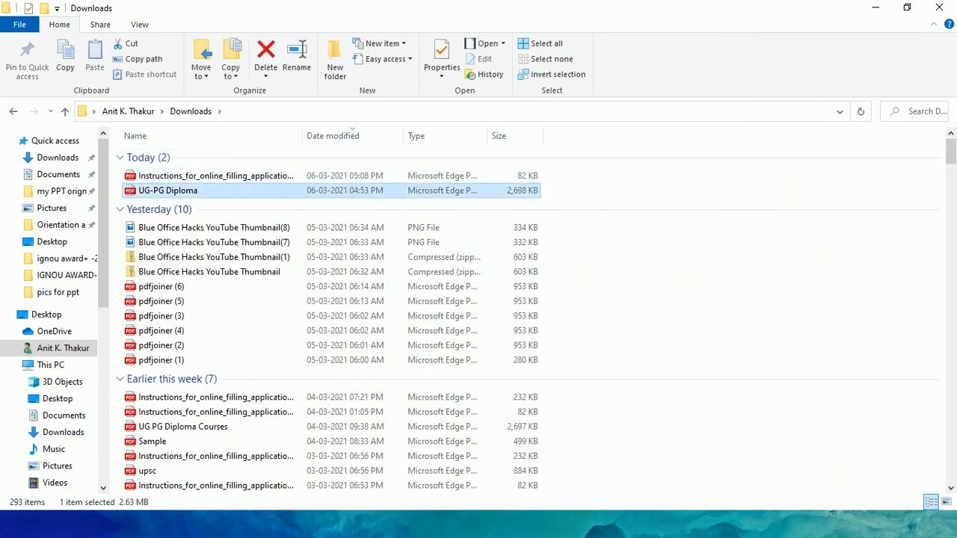
pyautogui.press('Return')
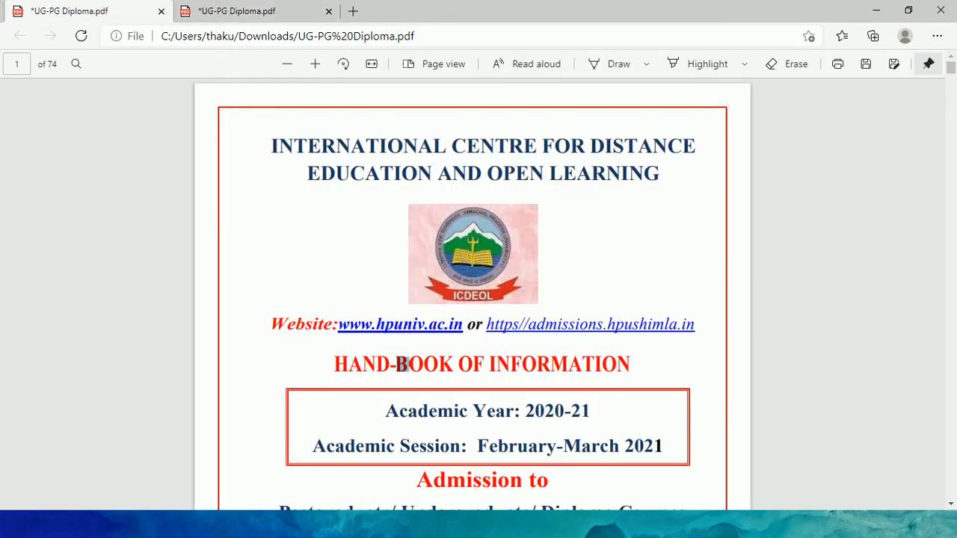
# - Turn on the Draw pen and look through the handbook up to the B.A. 1st year subject details on page 16
pyautogui.click(614, 65)
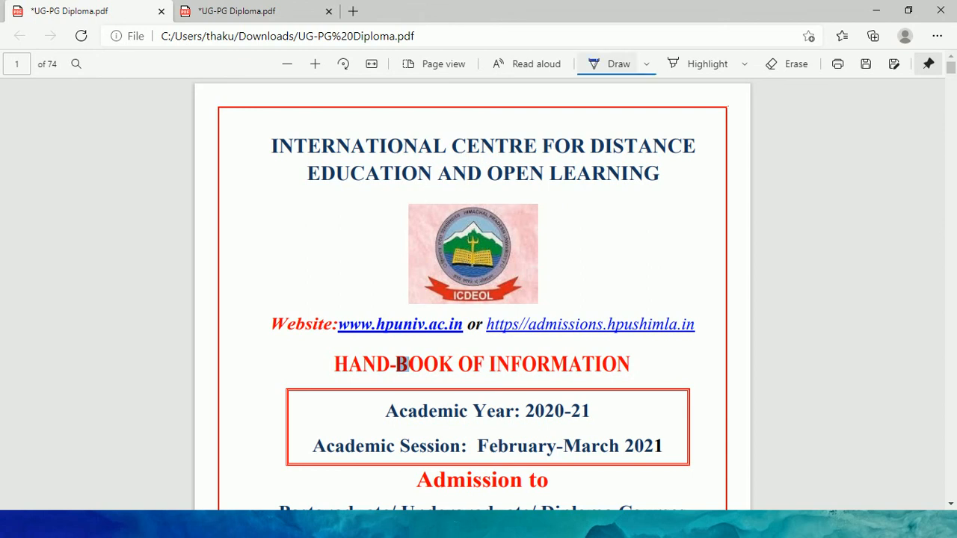
pyautogui.scroll(-5, 473, 295)
pyautogui.scroll(-10, 472, 295)
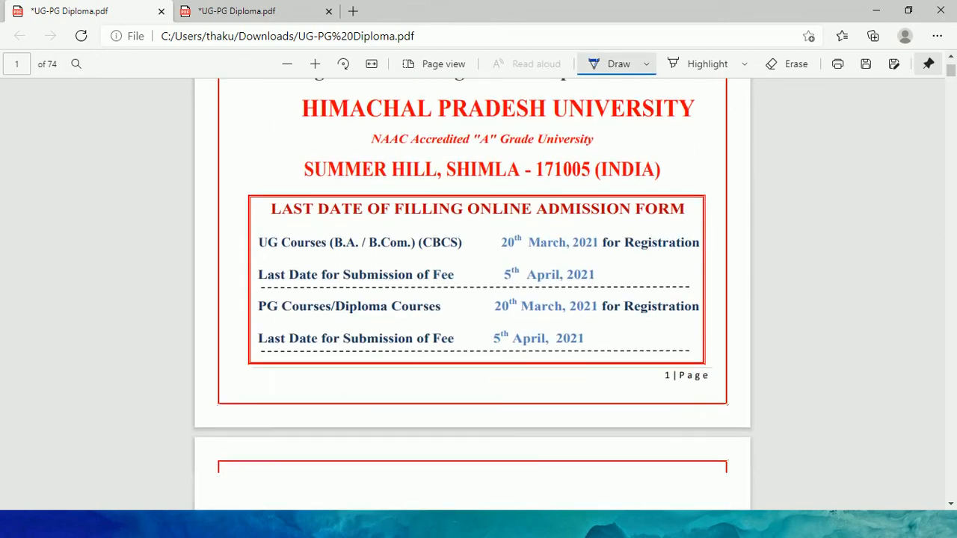
pyautogui.scroll(-20, 472, 294)
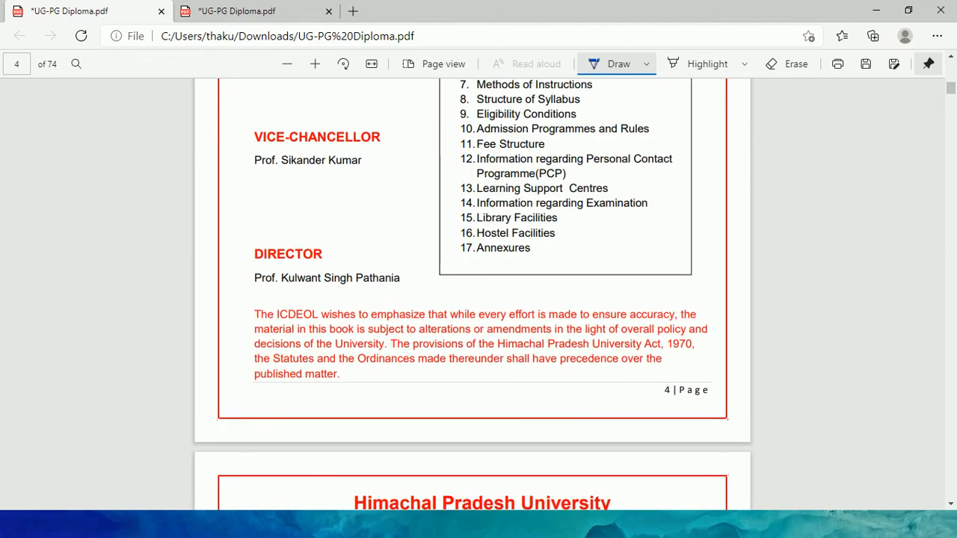
pyautogui.scroll(-20, 472, 295)
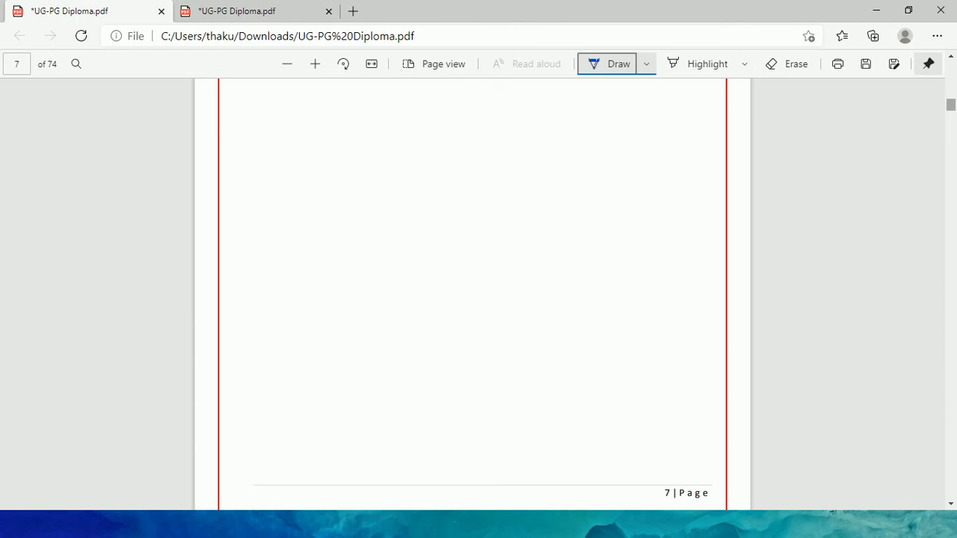
pyautogui.scroll(-15, 472, 294)
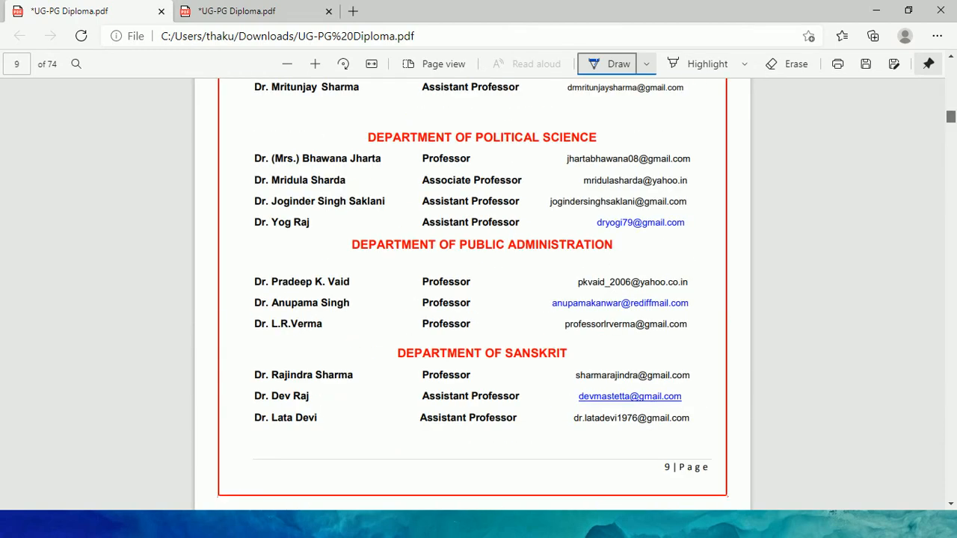
pyautogui.scroll(-20, 473, 294)
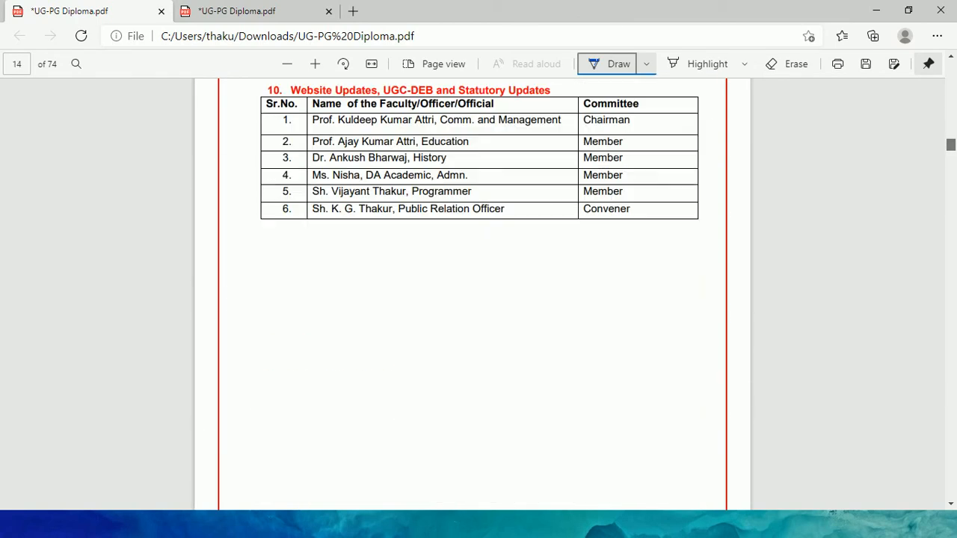
pyautogui.scroll(-12, 473, 294)
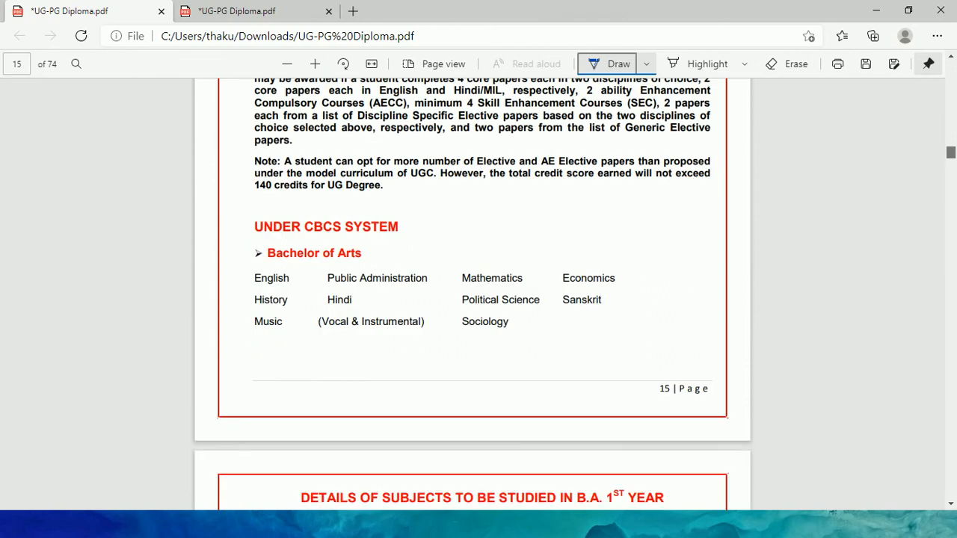
pyautogui.moveTo(951, 153); pyautogui.dragTo(950, 156)
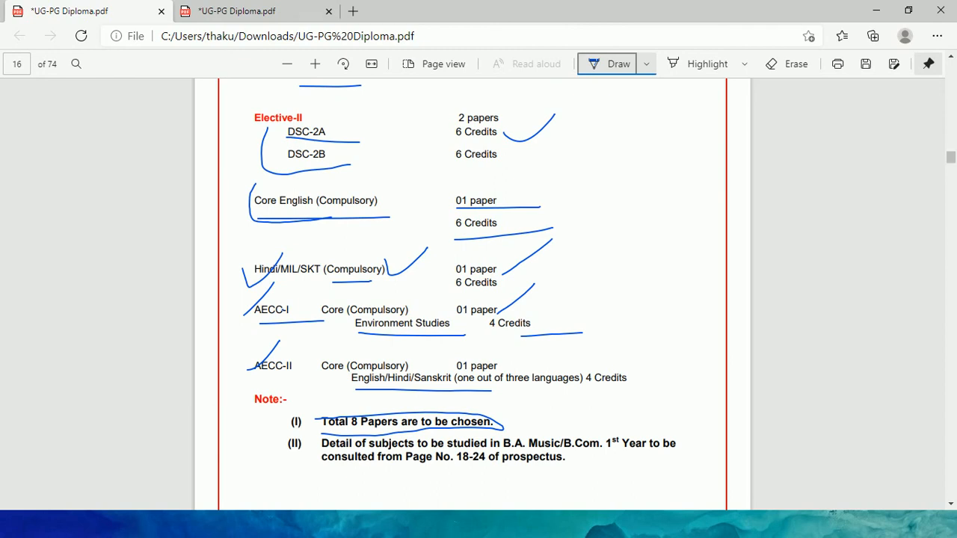
# - On page 15, draw ticks beside the AECC, SEC and Core Courses categories and short marks beside DSE and Generic Elective
pyautogui.scroll(8, 473, 294)
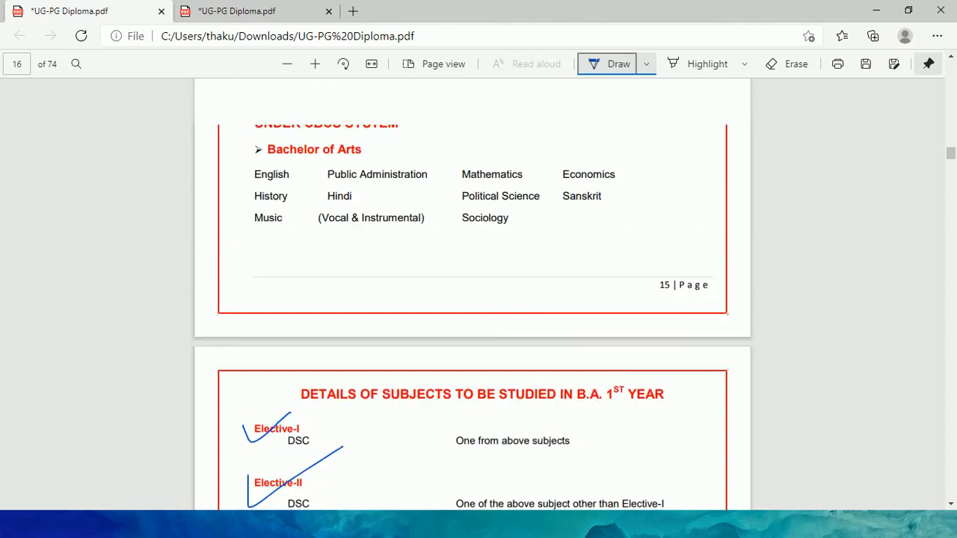
pyautogui.scroll(6, 472, 294)
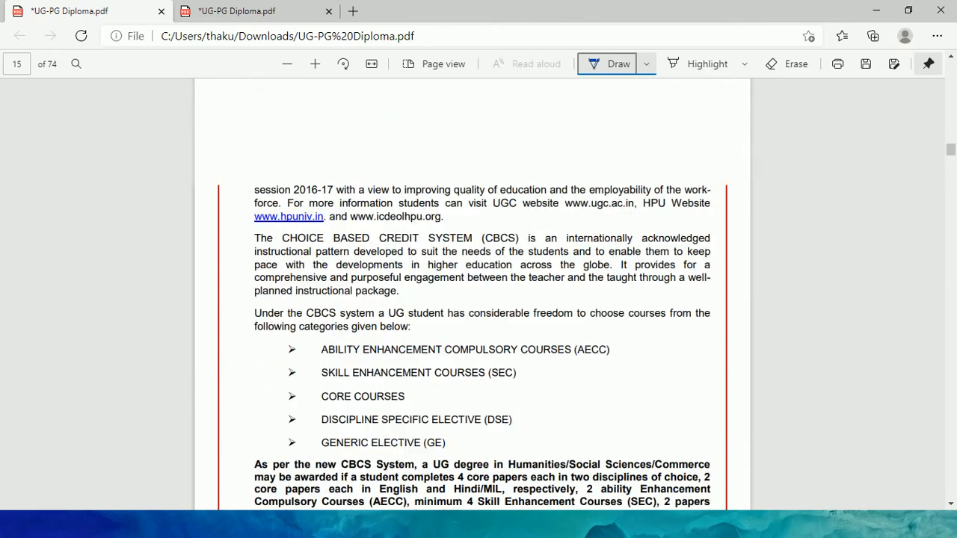
pyautogui.scroll(1, 473, 295)
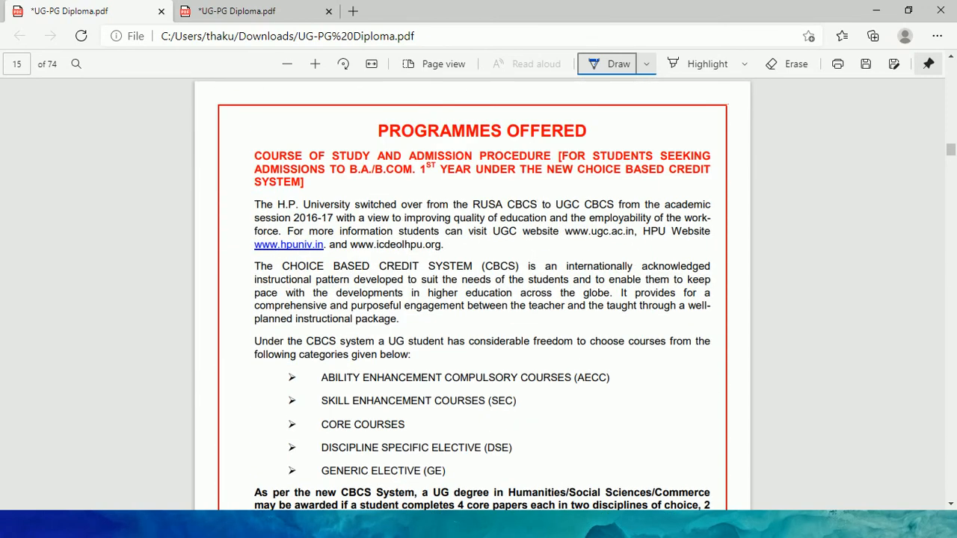
pyautogui.scroll(-2, 473, 295)
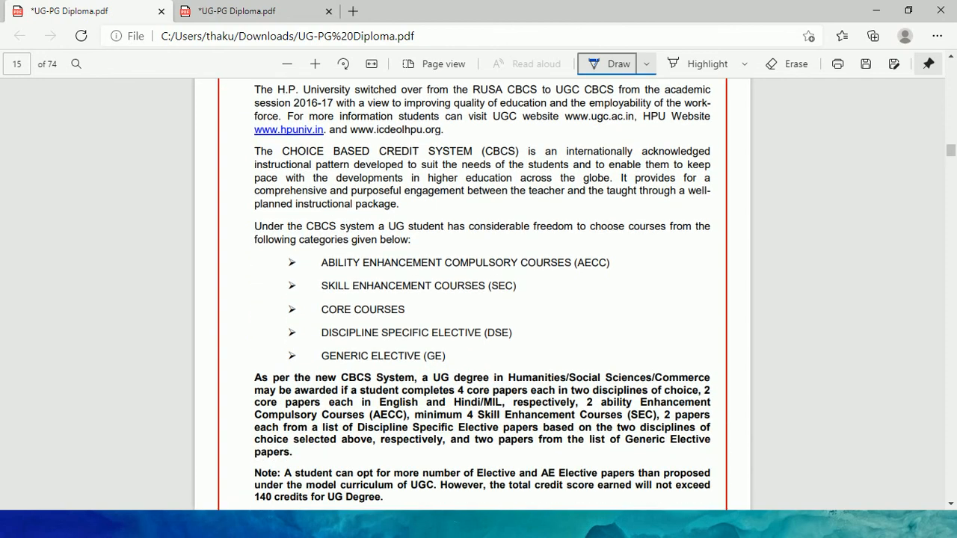
pyautogui.scroll(-1, 473, 295)
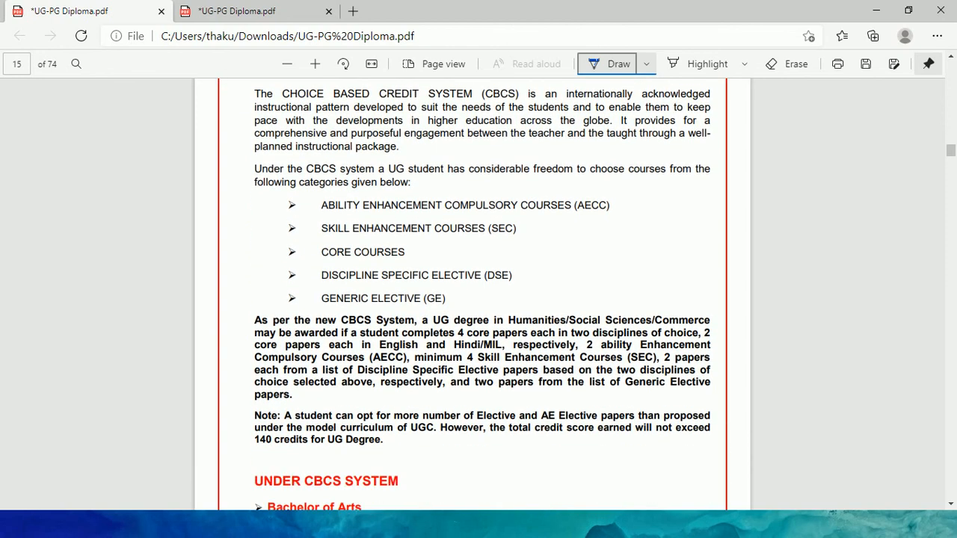
pyautogui.moveTo(266, 202); pyautogui.dragTo(319, 196)
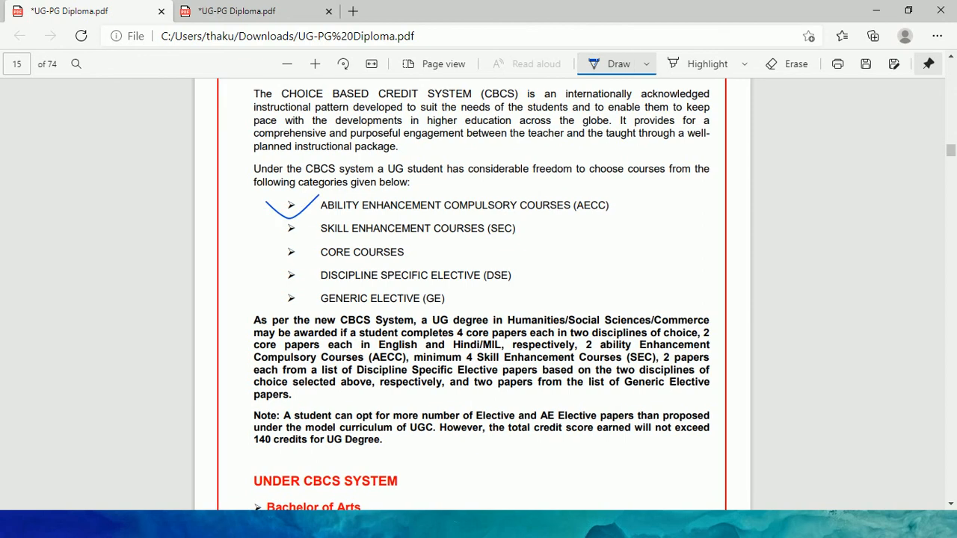
pyautogui.moveTo(275, 226); pyautogui.dragTo(336, 209)
pyautogui.moveTo(278, 249)
pyautogui.mouseDown()
pyautogui.moveTo(291, 258)
pyautogui.moveTo(320, 226)
pyautogui.mouseUp()
pyautogui.moveTo(260, 279); pyautogui.dragTo(279, 278)
pyautogui.moveTo(276, 288); pyautogui.dragTo(290, 286)
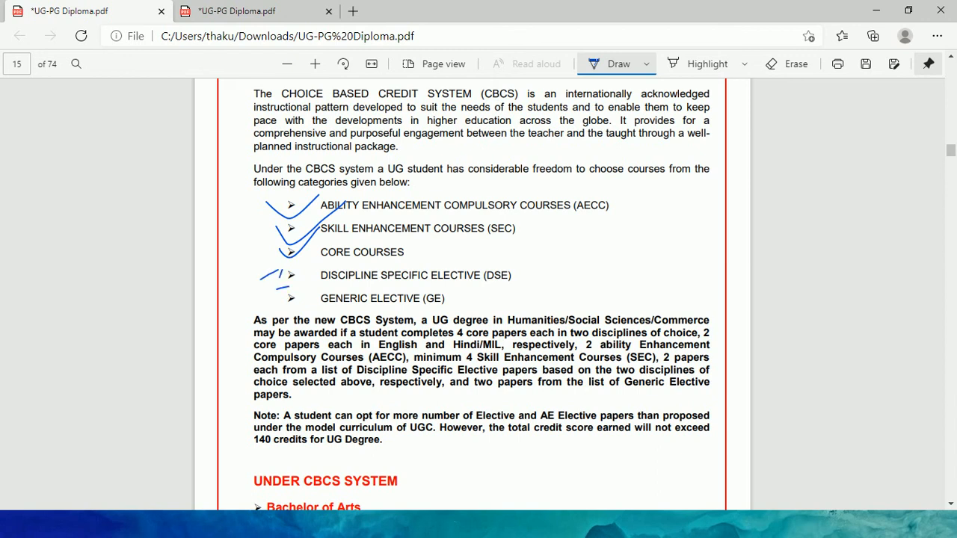
# - On page 16, underline "One from above subjects", the Elective-II DSC entry and "One of the above subject other than Elective-I"
pyautogui.scroll(-5, 479, 291)
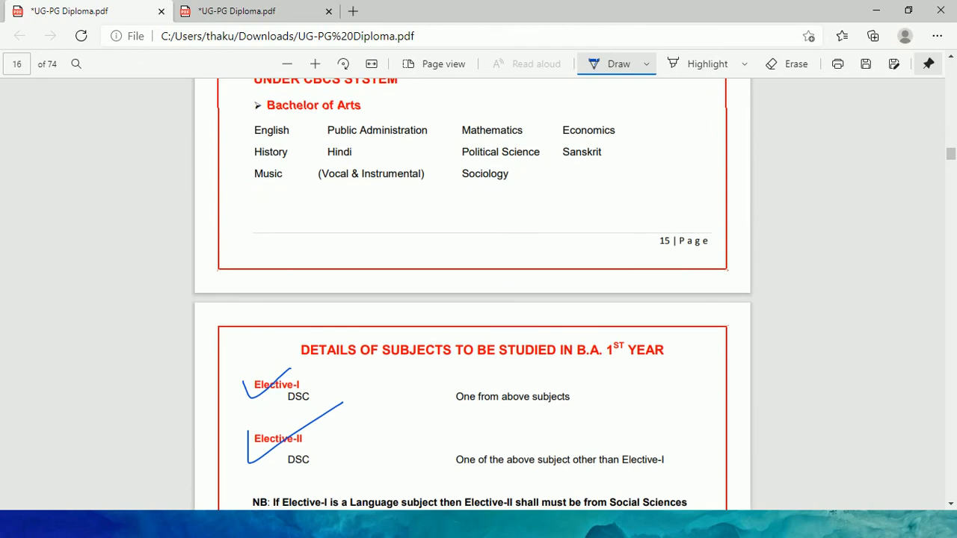
pyautogui.scroll(-5, 479, 291)
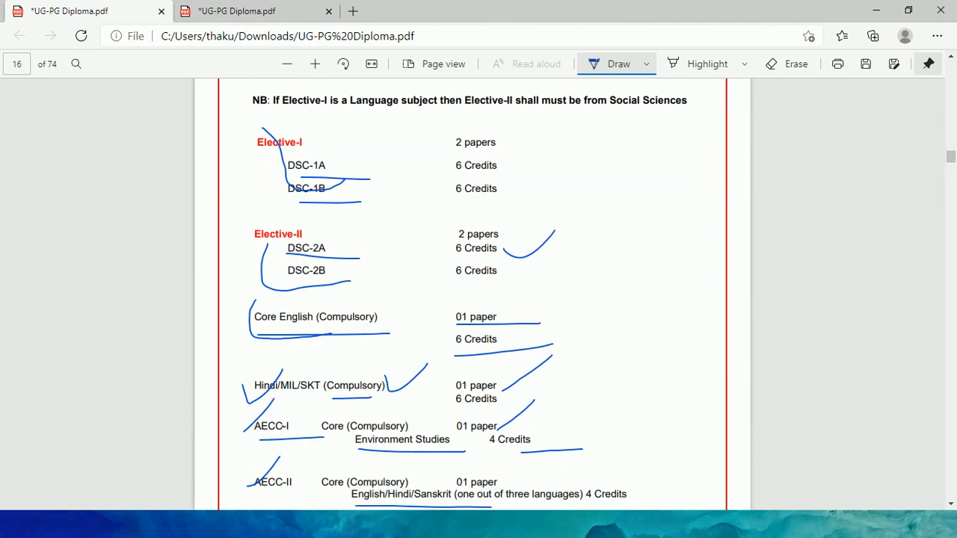
pyautogui.scroll(5, 479, 291)
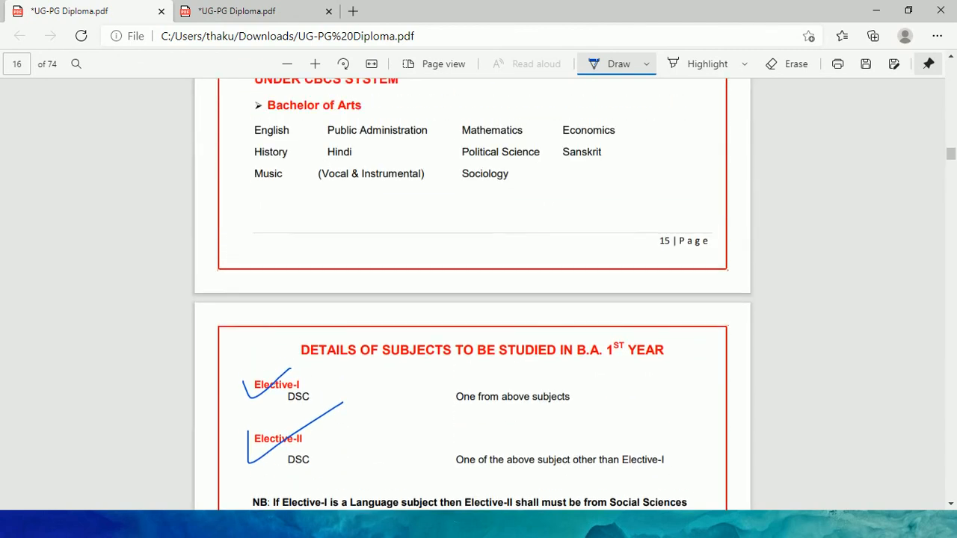
pyautogui.scroll(-2, 479, 292)
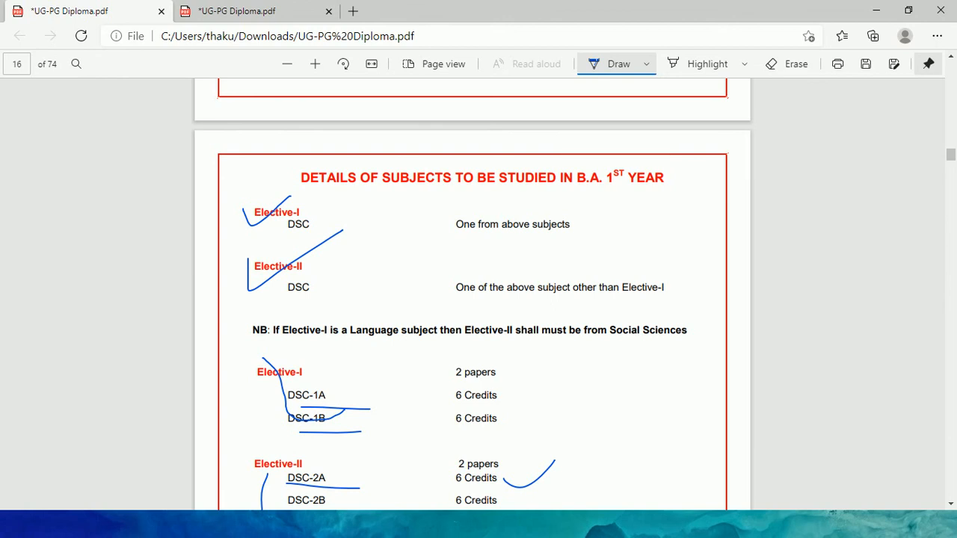
pyautogui.moveTo(450, 236); pyautogui.dragTo(609, 236)
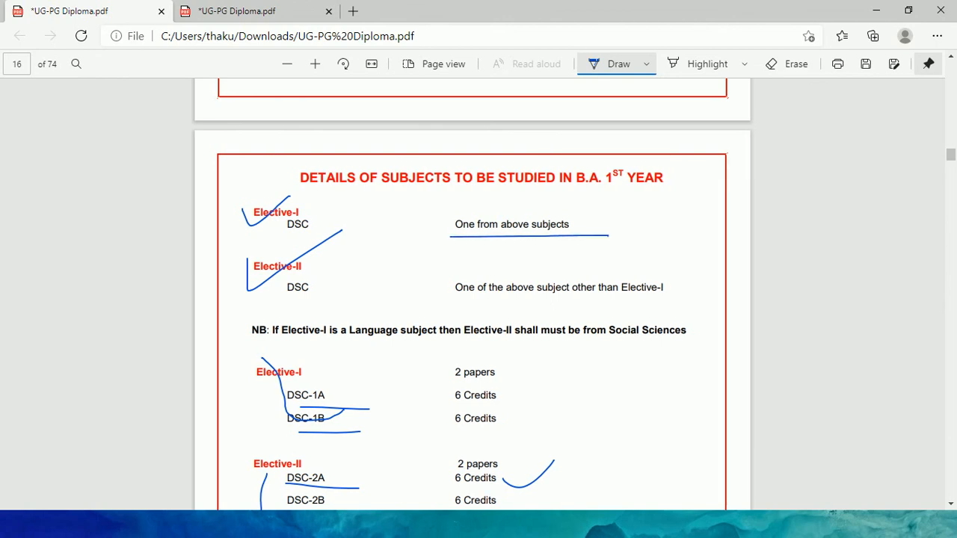
pyautogui.moveTo(263, 305); pyautogui.dragTo(419, 294)
pyautogui.moveTo(504, 299); pyautogui.dragTo(678, 303)
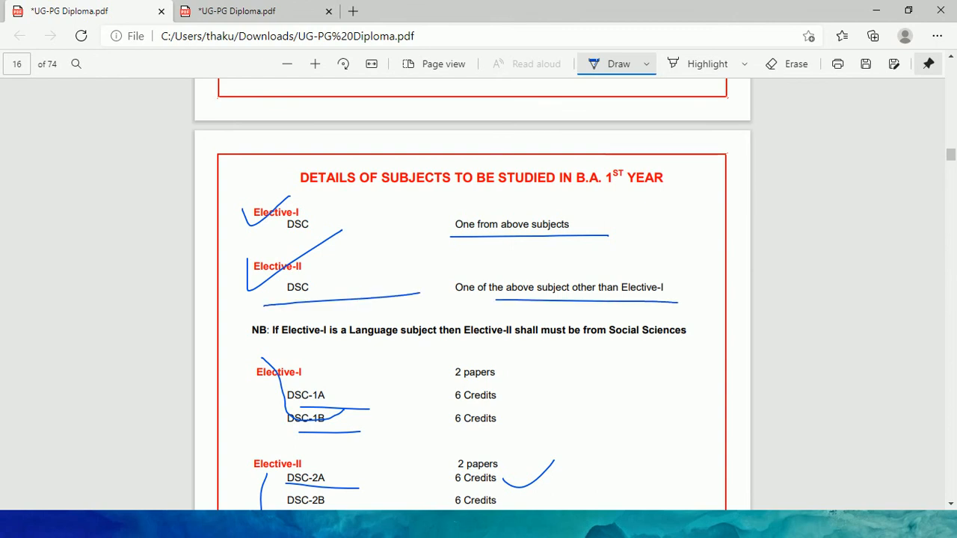
# - Bracket the credits of both elective paper pairs, underline Elective-I's "2 papers" and tick Elective-II's "2 papers"
pyautogui.scroll(-3, 472, 299)
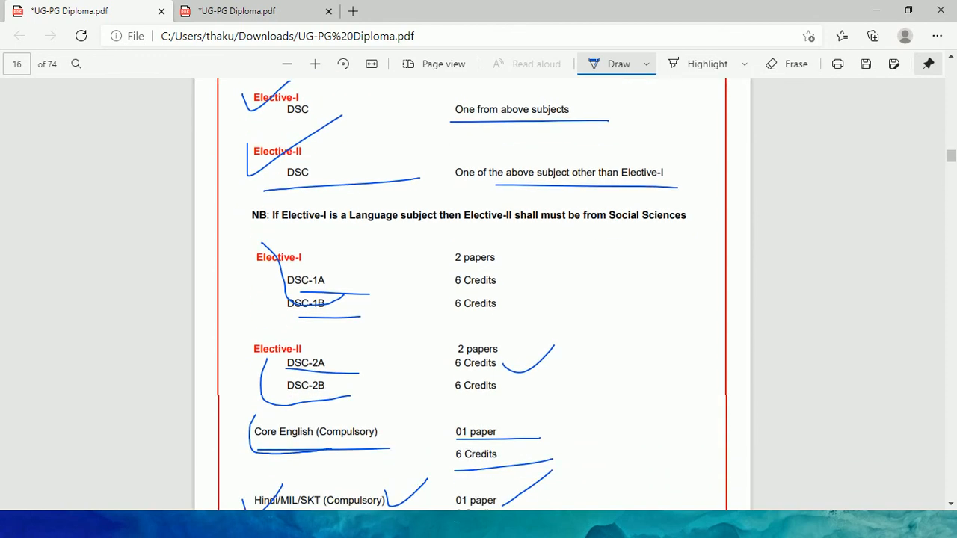
pyautogui.moveTo(495, 267); pyautogui.dragTo(498, 314)
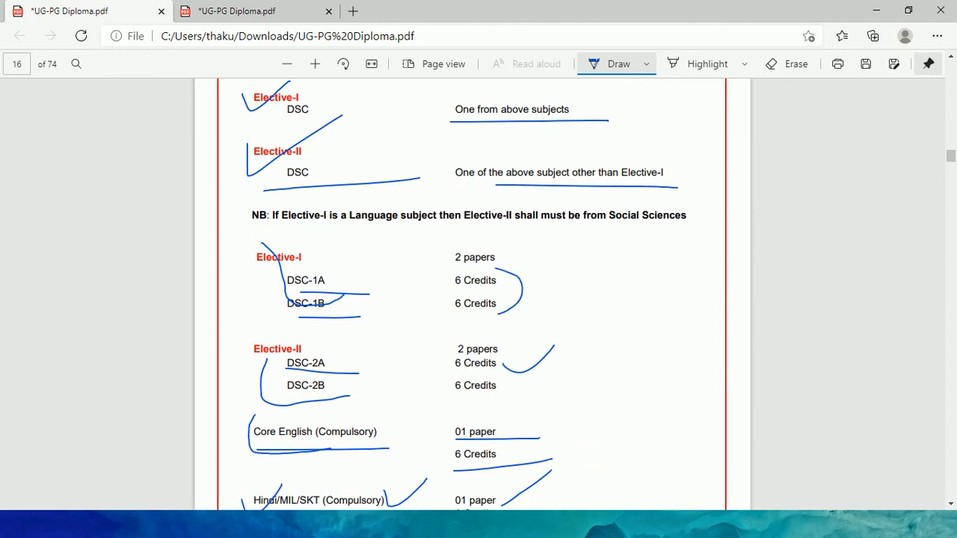
pyautogui.moveTo(444, 268); pyautogui.dragTo(560, 264)
pyautogui.moveTo(478, 351); pyautogui.dragTo(554, 302)
pyautogui.moveTo(550, 338); pyautogui.dragTo(556, 399)
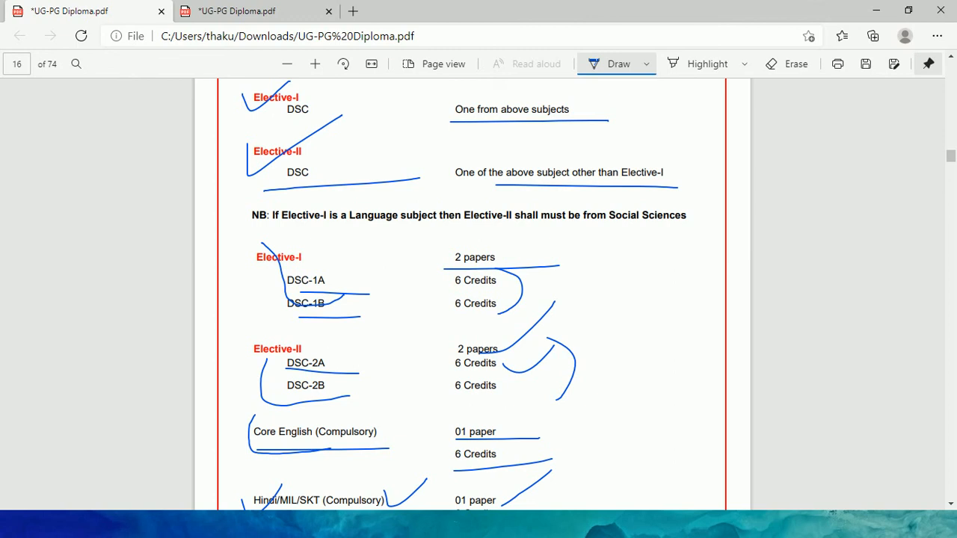
# - On page 16, tick Core English (Compulsory), the AECC-II "01 paper" entry and both ends of the "Total 8 Papers are to be chosen" note
pyautogui.scroll(-3, 471, 299)
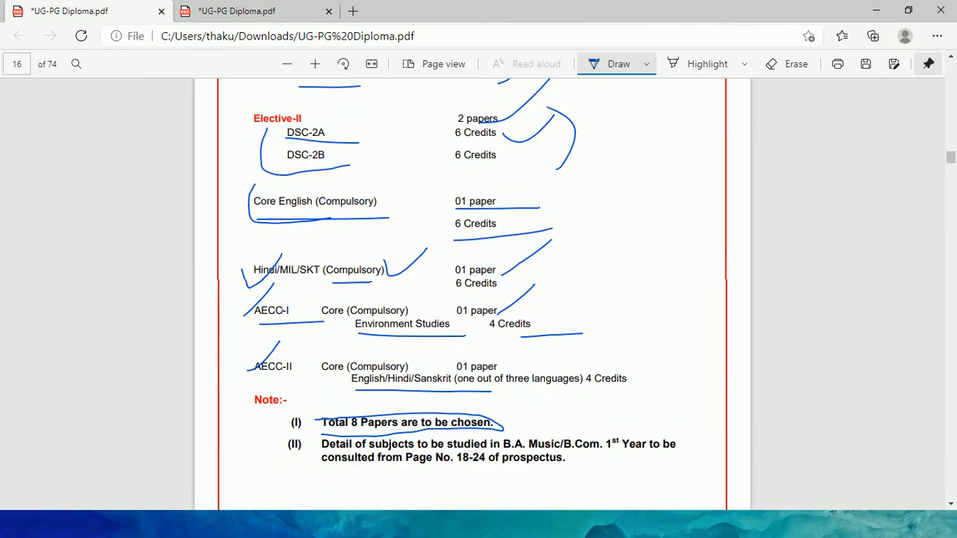
pyautogui.moveTo(363, 181); pyautogui.dragTo(425, 199)
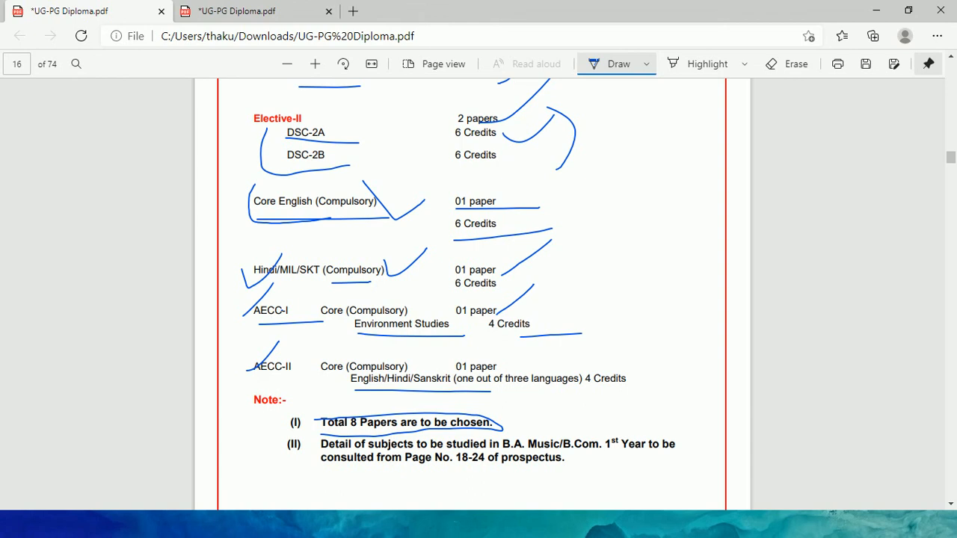
pyautogui.moveTo(511, 364); pyautogui.dragTo(557, 347)
pyautogui.moveTo(264, 423); pyautogui.dragTo(332, 375)
pyautogui.moveTo(499, 410); pyautogui.dragTo(562, 394)
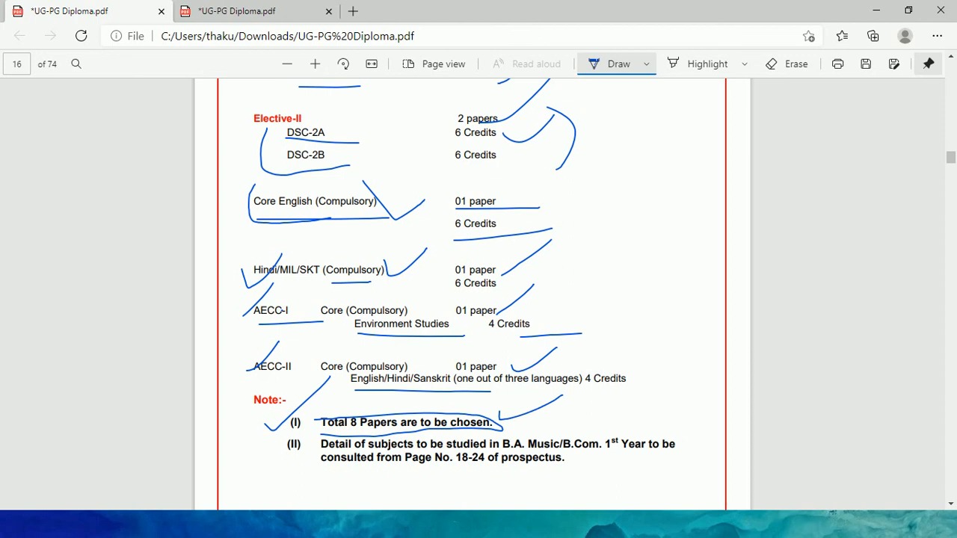
# - On page 18, tick the History section and its two course codes, bracket its Core entries and circle the mark beside its credits
pyautogui.scroll(-15, 478, 292)
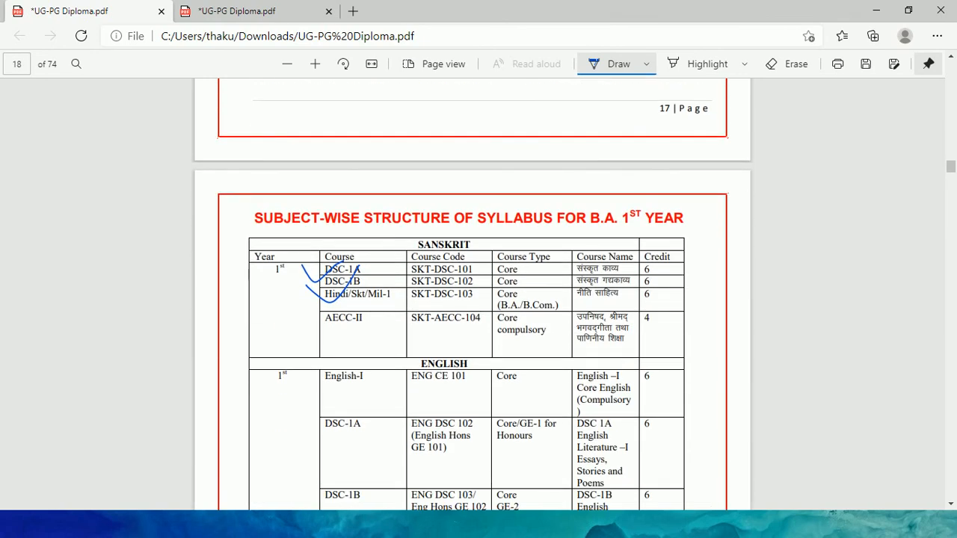
pyautogui.scroll(-3, 472, 294)
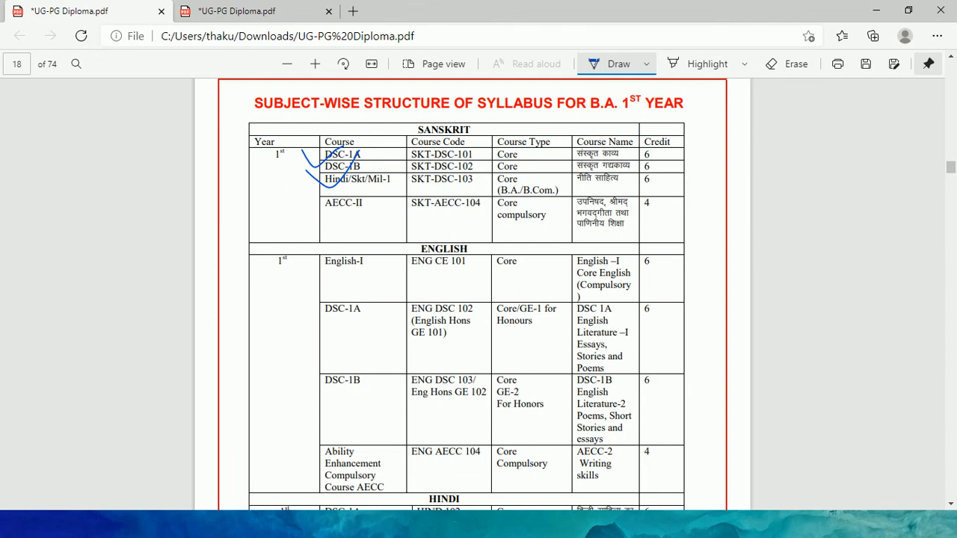
pyautogui.scroll(-5, 472, 295)
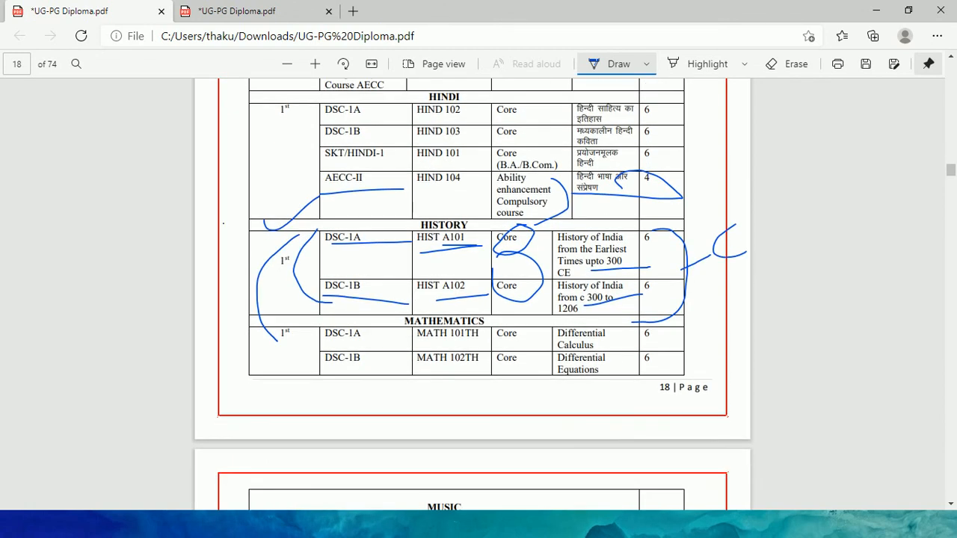
pyautogui.moveTo(223, 223); pyautogui.dragTo(274, 191)
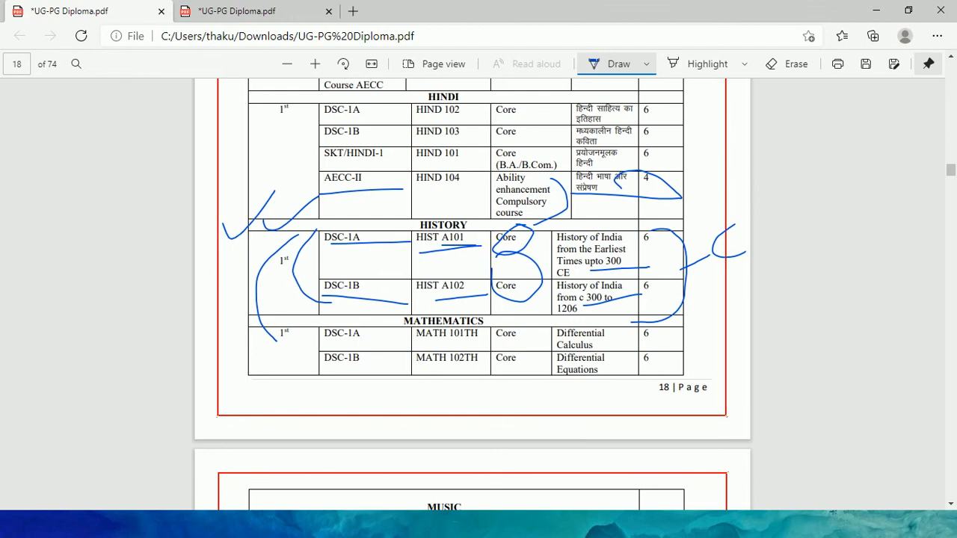
pyautogui.moveTo(473, 237); pyautogui.dragTo(503, 212)
pyautogui.moveTo(524, 253); pyautogui.dragTo(476, 293)
pyautogui.moveTo(536, 235)
pyautogui.mouseDown()
pyautogui.moveTo(551, 290)
pyautogui.moveTo(523, 317)
pyautogui.mouseUp()
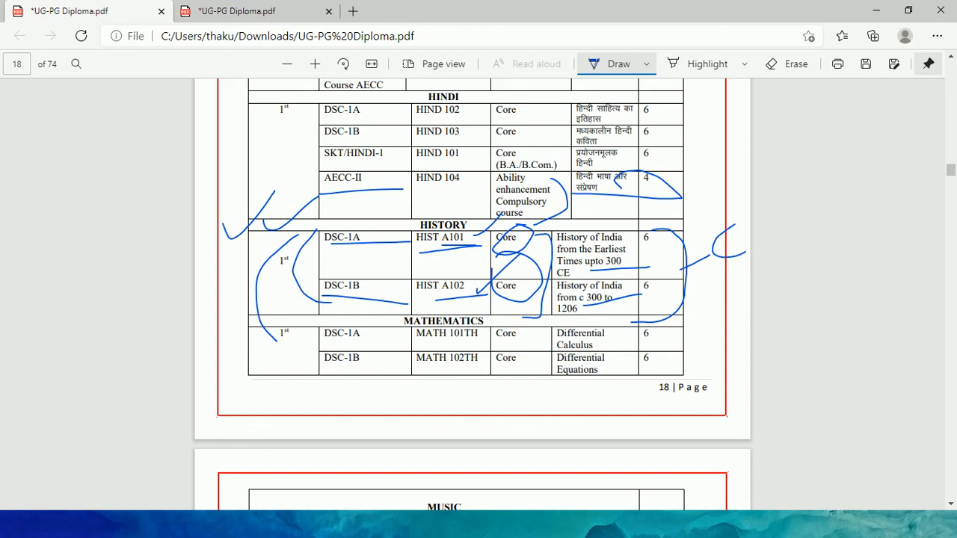
pyautogui.moveTo(733, 213)
pyautogui.mouseDown()
pyautogui.moveTo(715, 225)
pyautogui.moveTo(743, 200)
pyautogui.mouseUp()
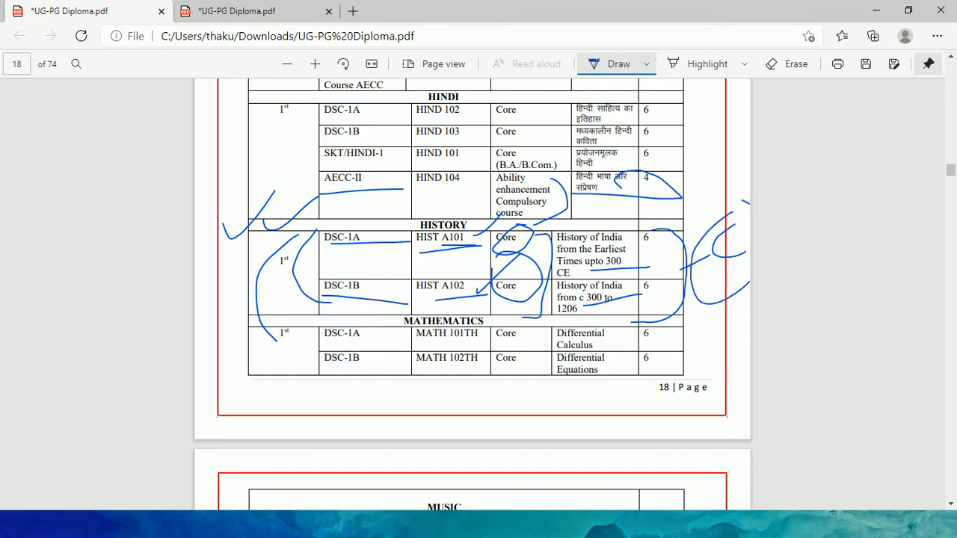
# - On page 19, bracket the Political Science credits, Core entries and course names, and draw a linked mark beside the credits
pyautogui.scroll(-5, 472, 292)
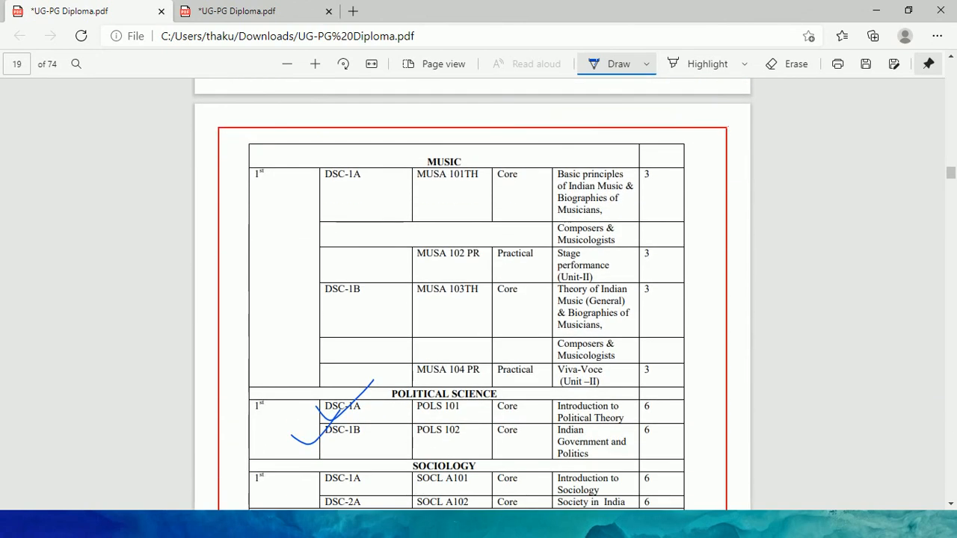
pyautogui.scroll(-2, 466, 291)
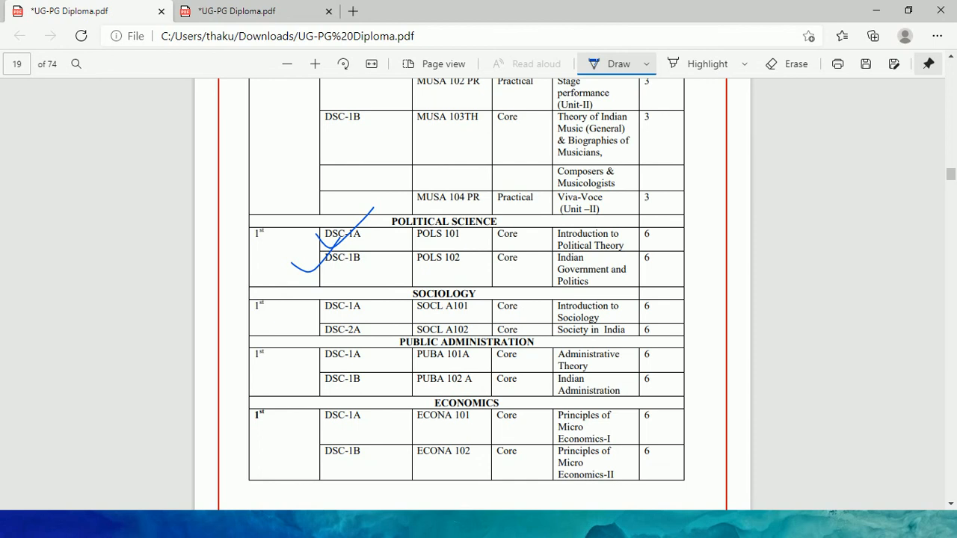
pyautogui.moveTo(657, 221)
pyautogui.mouseDown()
pyautogui.moveTo(695, 224)
pyautogui.moveTo(661, 288)
pyautogui.mouseUp()
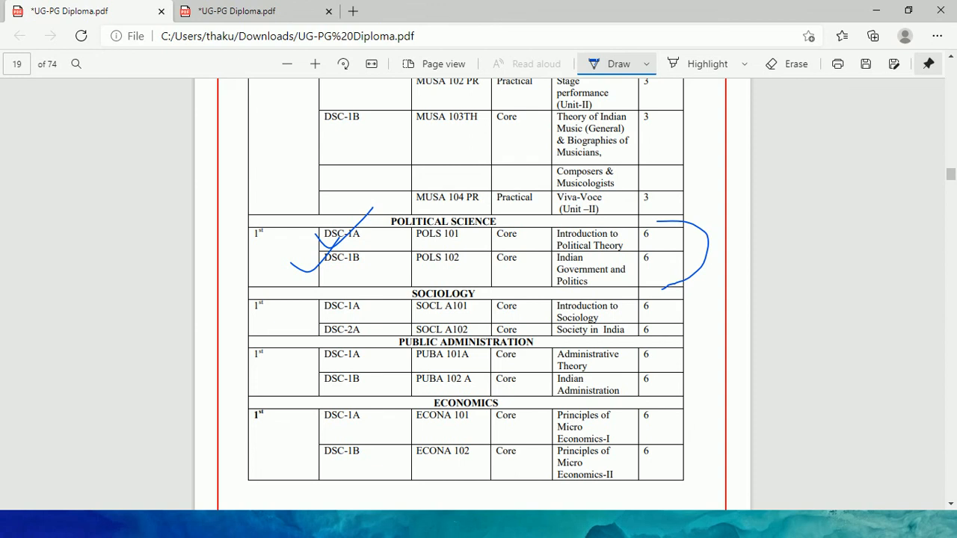
pyautogui.moveTo(686, 259)
pyautogui.mouseDown()
pyautogui.moveTo(749, 245)
pyautogui.moveTo(745, 238)
pyautogui.moveTo(729, 271)
pyautogui.mouseUp()
pyautogui.moveTo(520, 222)
pyautogui.mouseDown()
pyautogui.moveTo(531, 277)
pyautogui.moveTo(506, 287)
pyautogui.mouseUp()
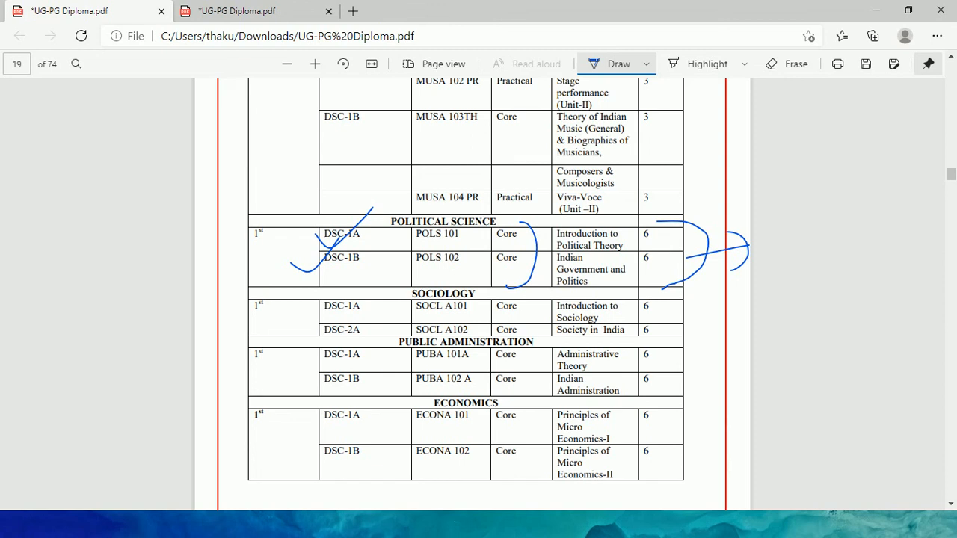
pyautogui.moveTo(623, 224)
pyautogui.mouseDown()
pyautogui.moveTo(644, 273)
pyautogui.moveTo(624, 286)
pyautogui.mouseUp()
# - Minimize the handbook and the Downloads folder, and open Google Chrome from the desktop
pyautogui.scroll(-10, 472, 294)
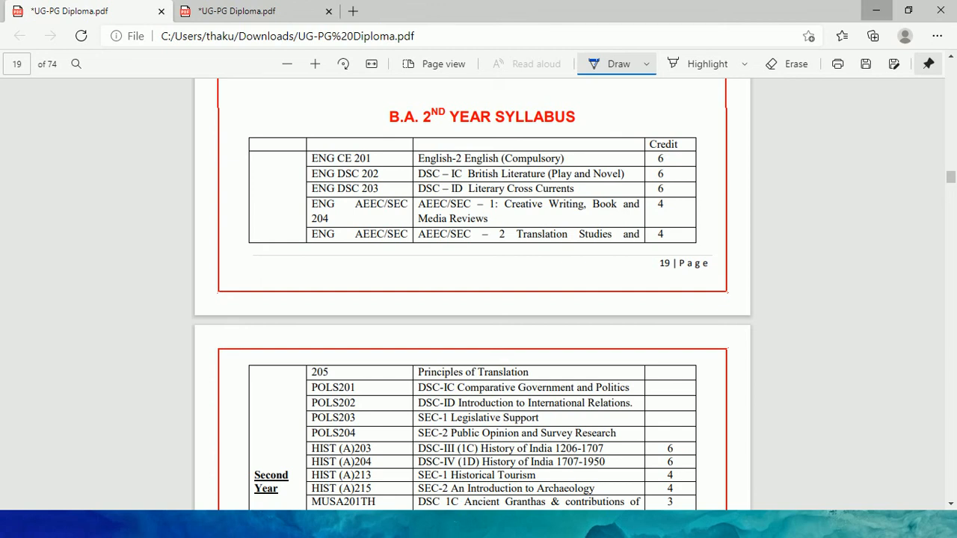
pyautogui.click(876, 11)
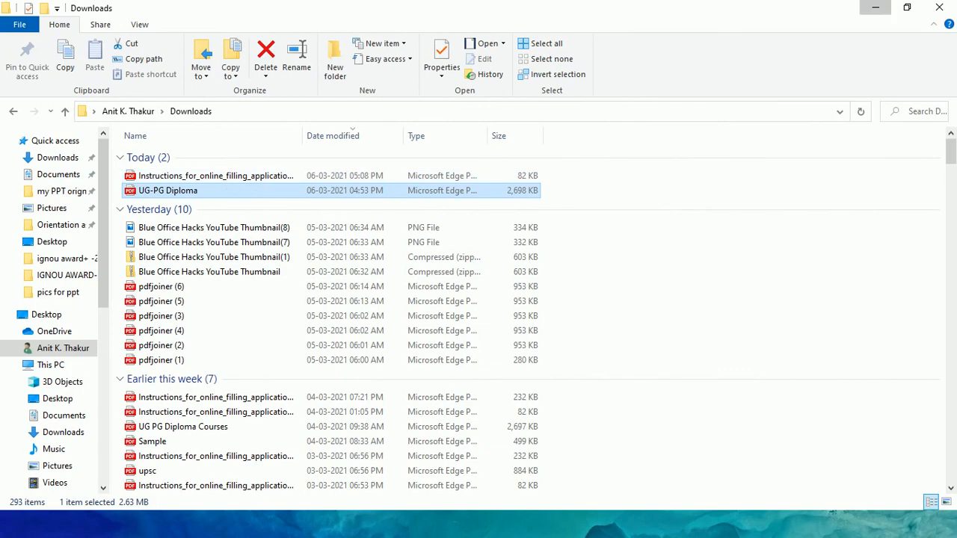
pyautogui.click(876, 7)
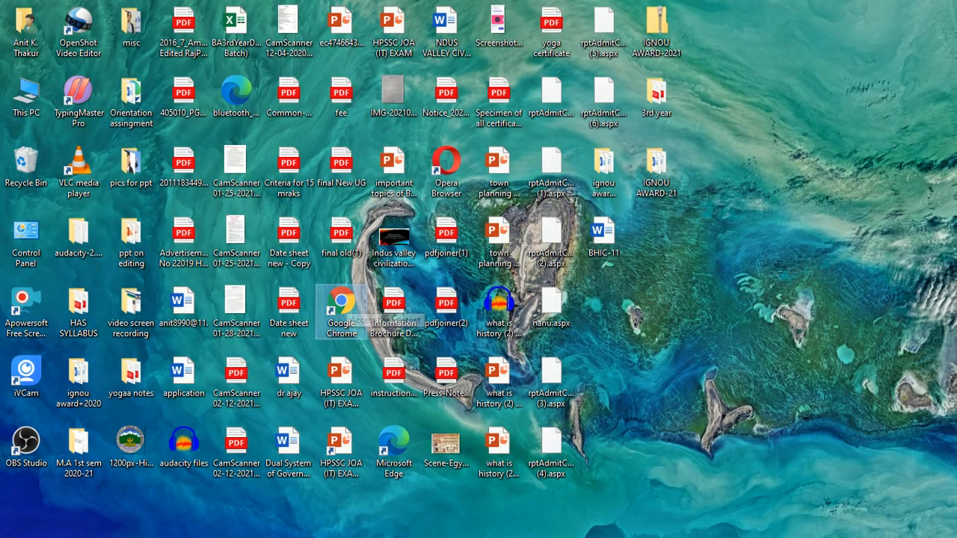
pyautogui.doubleClick(341, 314)
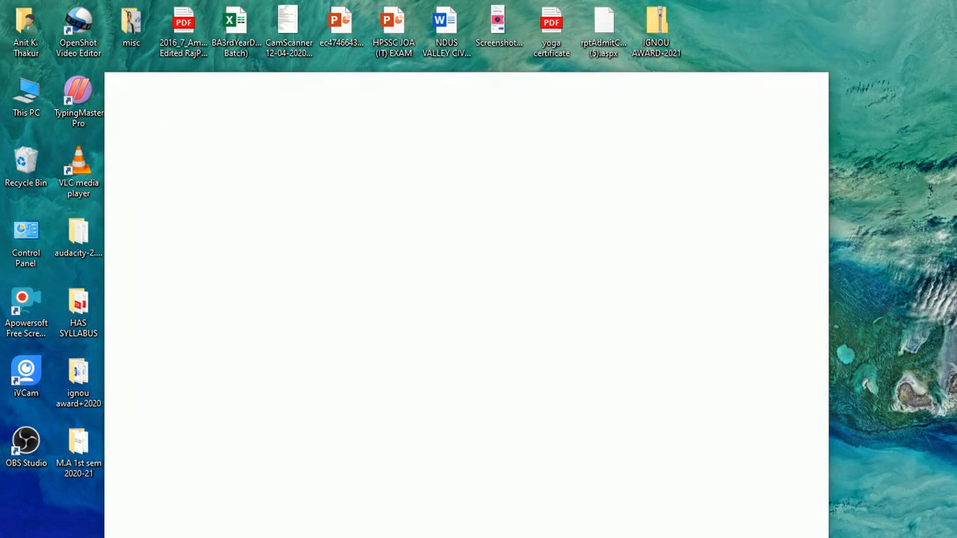
pyautogui.click(780, 82)
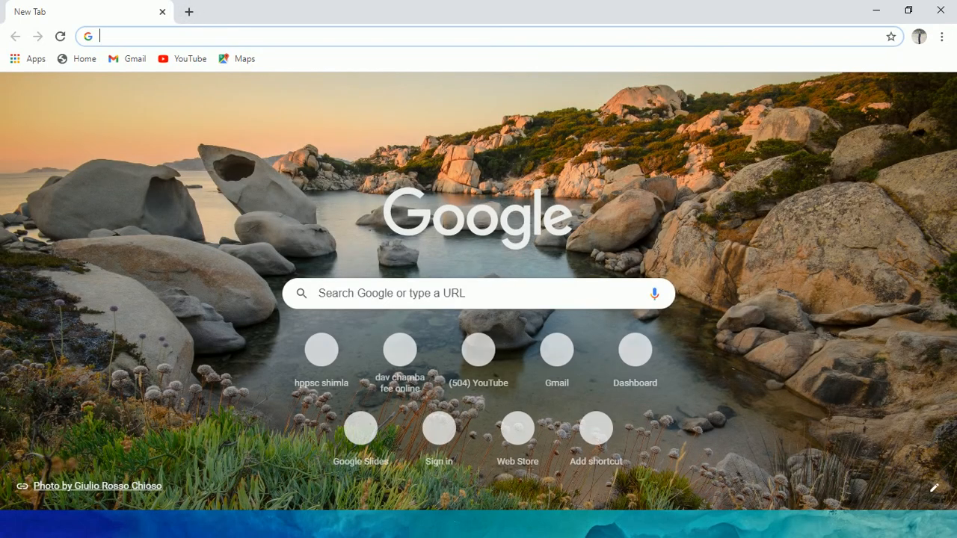
# - Search Google for "hpu icdeol admission" and open the "icdeol - Admission - HPU" result
pyautogui.click(419, 294)
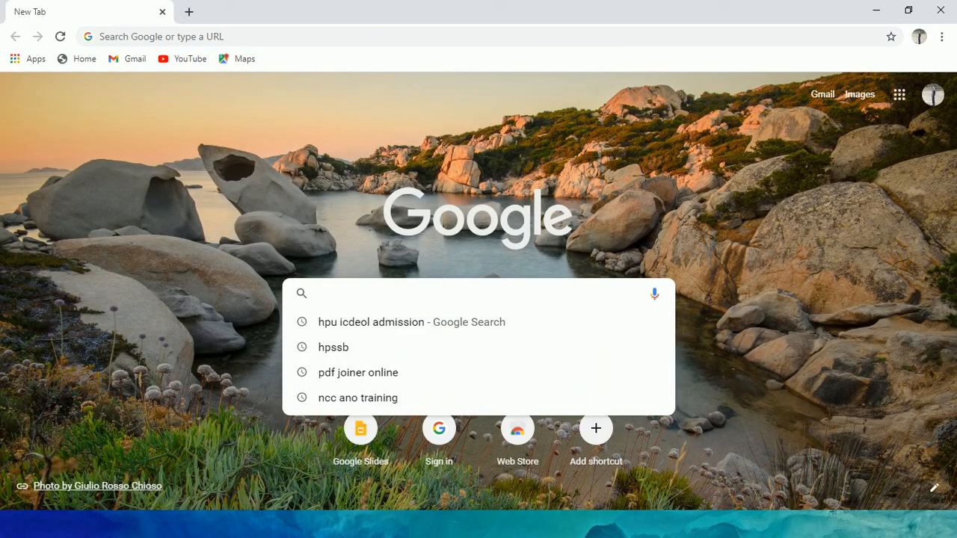
pyautogui.click(374, 322)
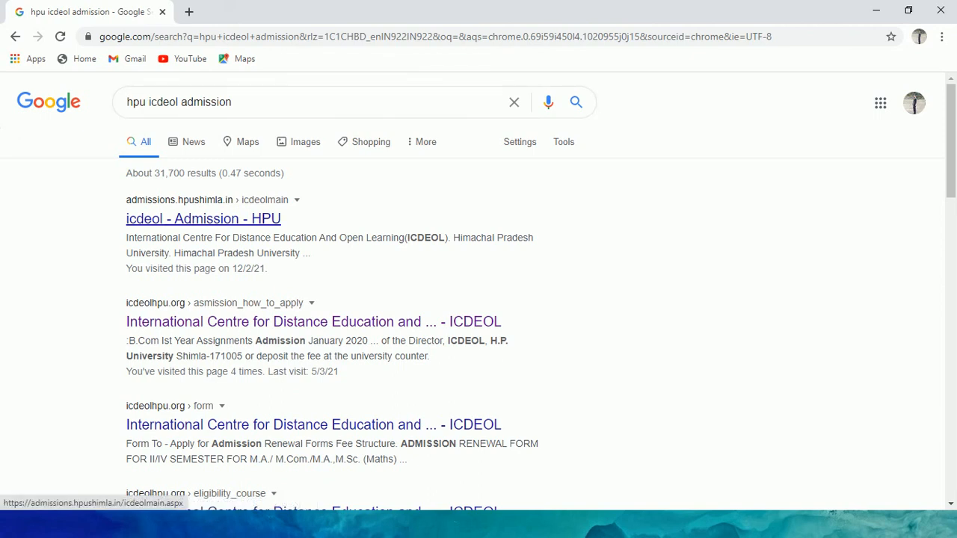
pyautogui.click(204, 218)
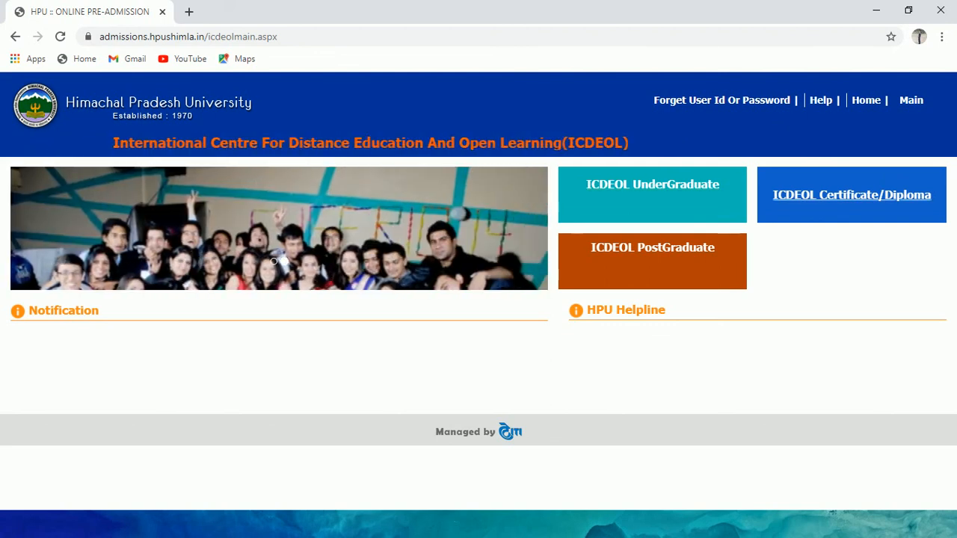
# - Start an ICDEOL UnderGraduate application for Bachelor of Arts (ICDEOL) and accept the terms and conditions
pyautogui.click(653, 187)
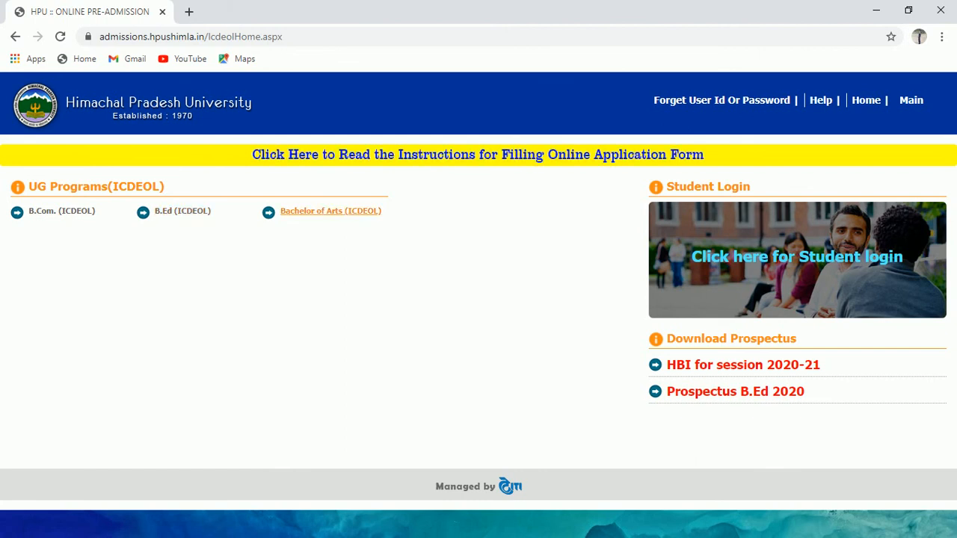
pyautogui.click(330, 211)
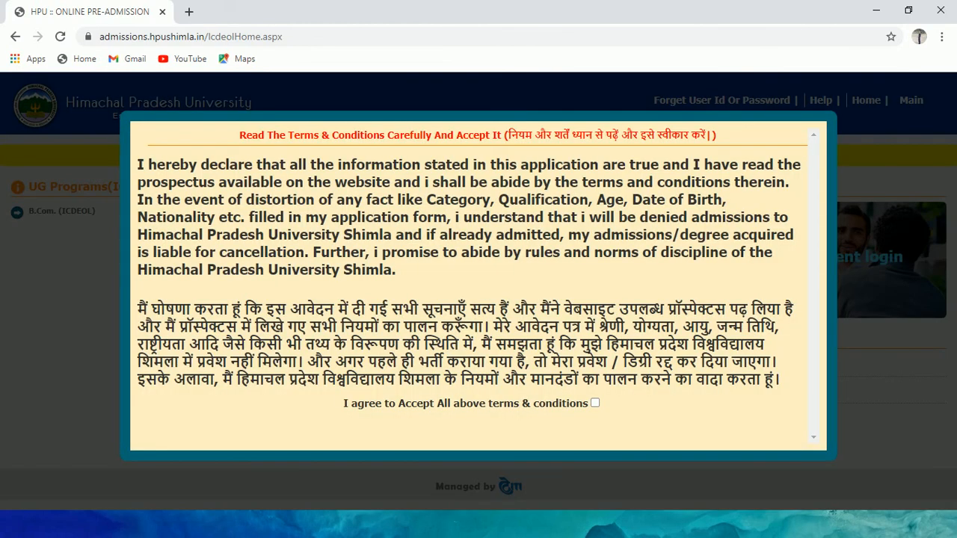
pyautogui.click(594, 403)
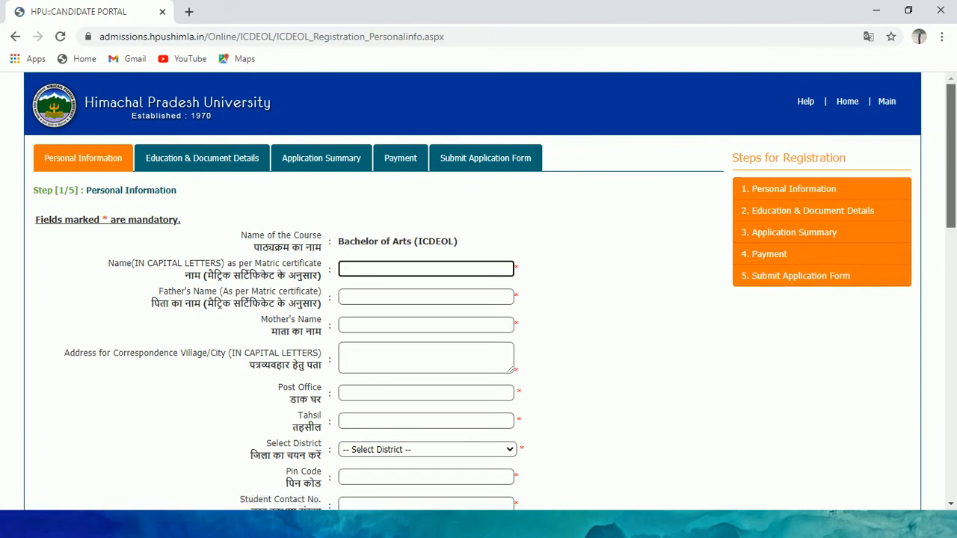
# - Choose Chamba as the district in the Personal Information form
pyautogui.scroll(-1, 479, 292)
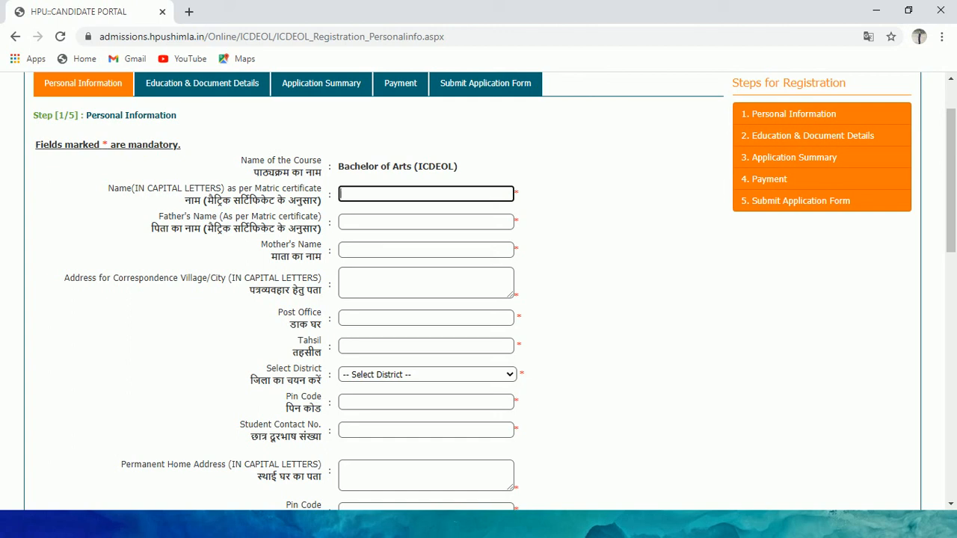
pyautogui.scroll(-1, 479, 292)
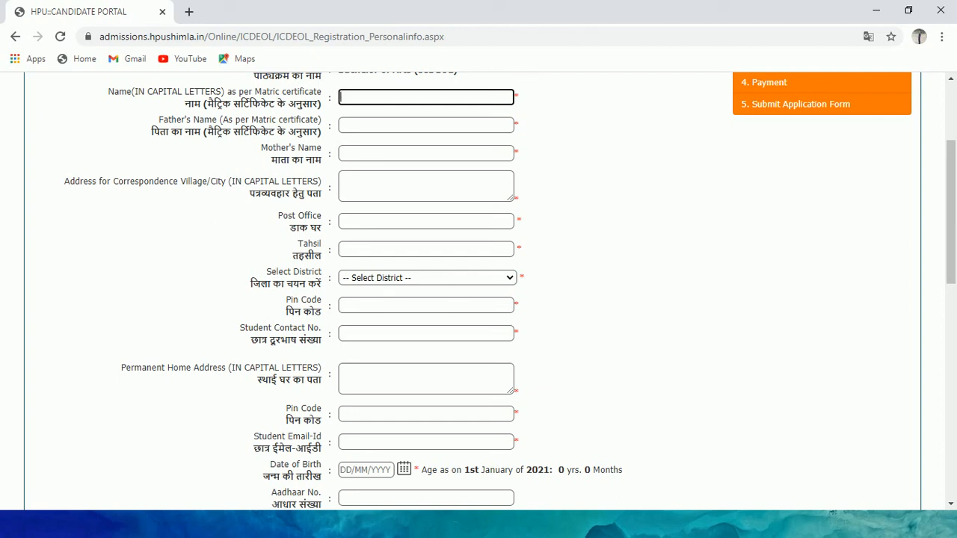
pyautogui.click(426, 278)
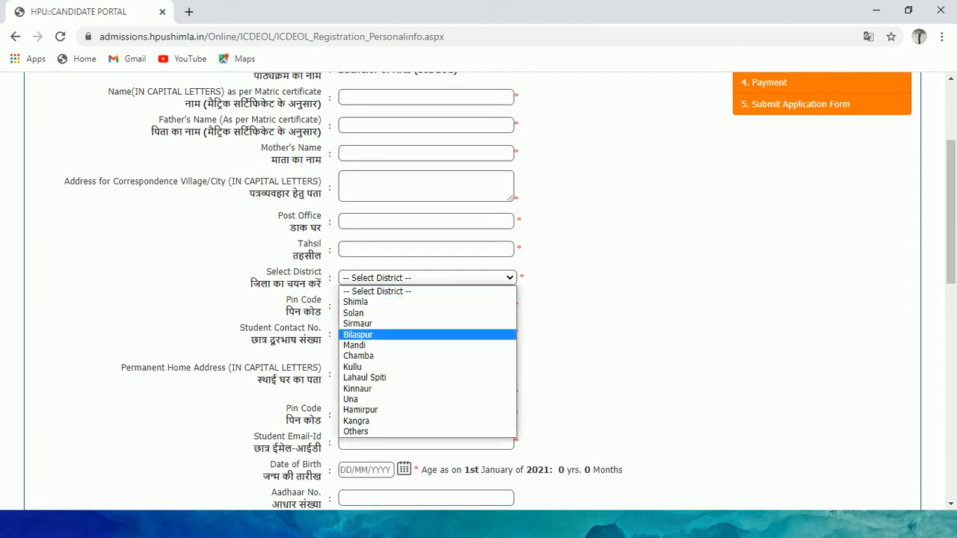
pyautogui.click(427, 313)
pyautogui.click(427, 278)
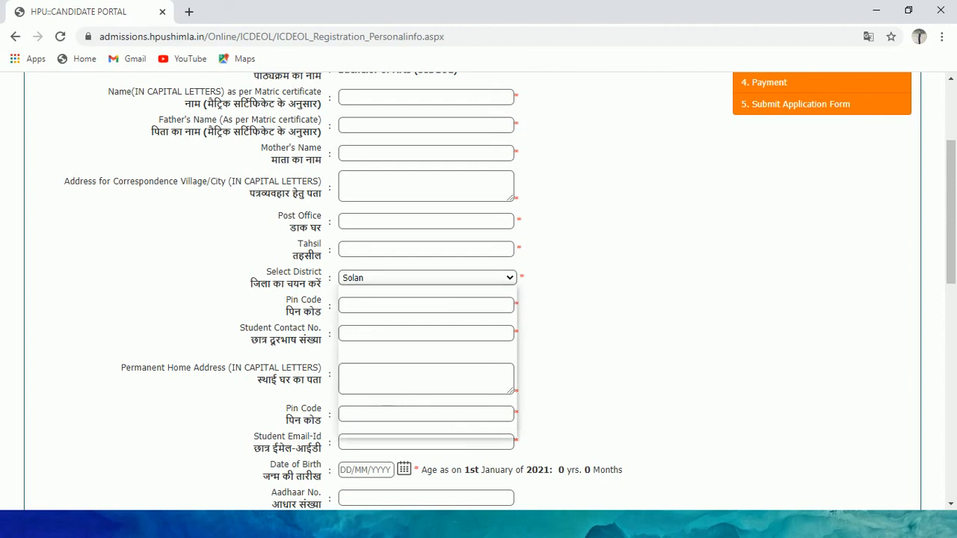
pyautogui.click(427, 278)
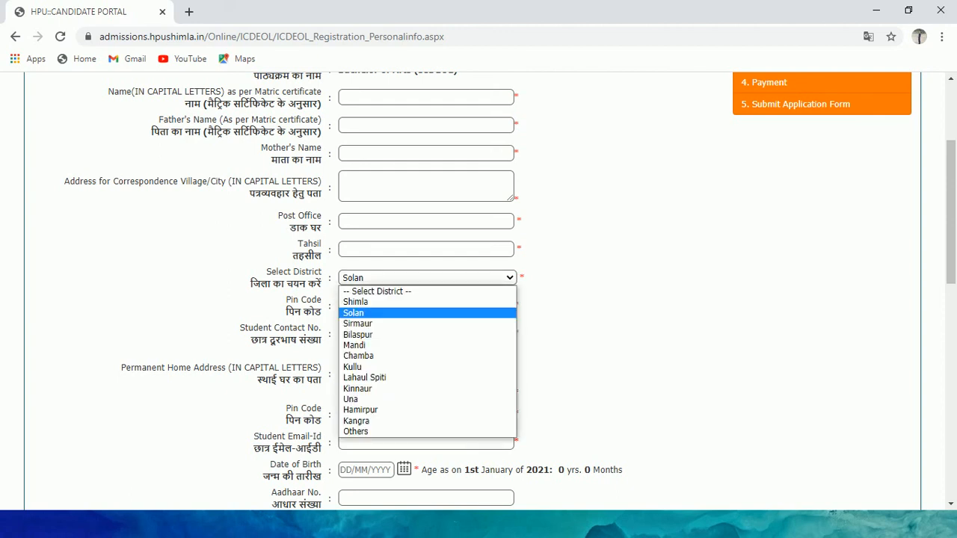
pyautogui.press('Down')
pyautogui.press('Down')
pyautogui.press('Down')
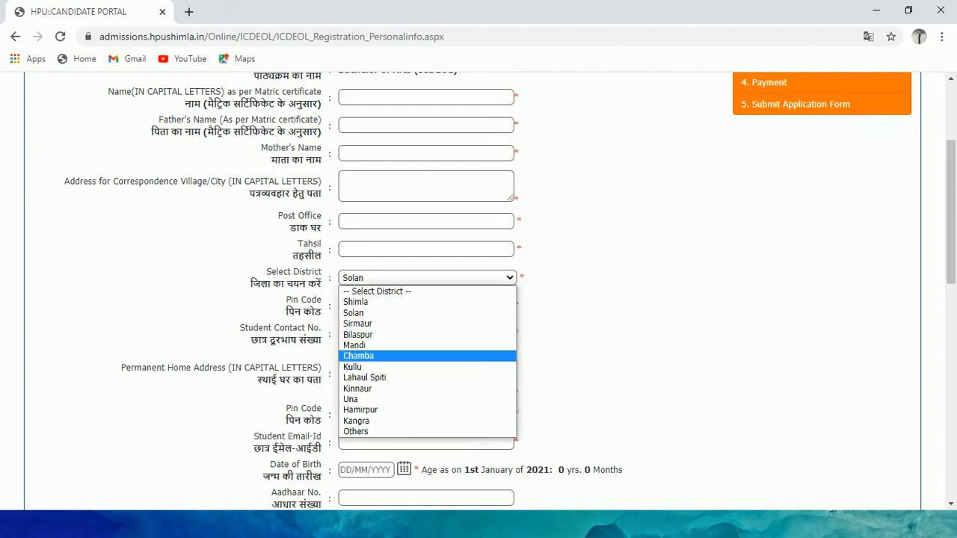
pyautogui.press('Return')
# - Go through the Student Contact No., Permanent Home Address, Pin Code, Student Email-Id and Date of Birth fields without entering anything
pyautogui.scroll(-2, 951, 212)
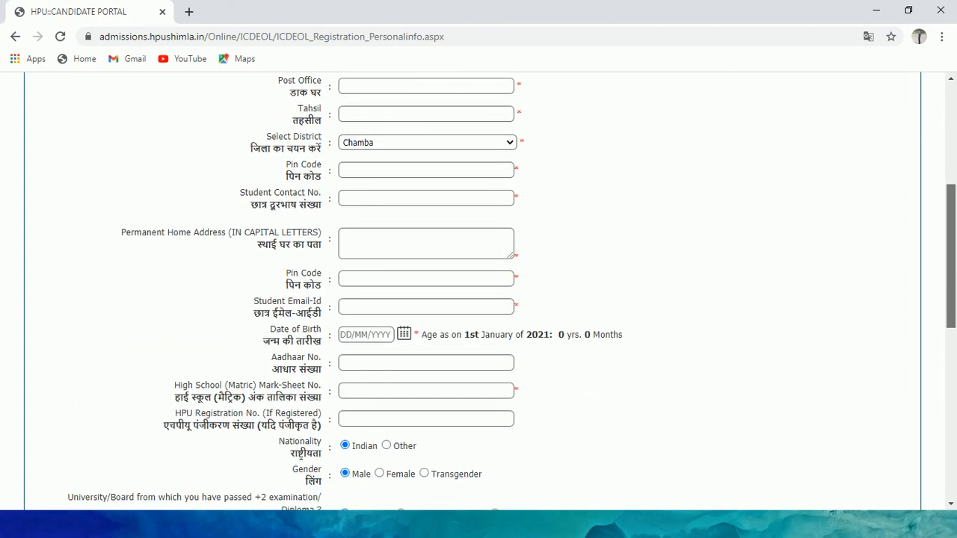
pyautogui.moveTo(951, 256); pyautogui.dragTo(951, 265)
pyautogui.click(426, 171)
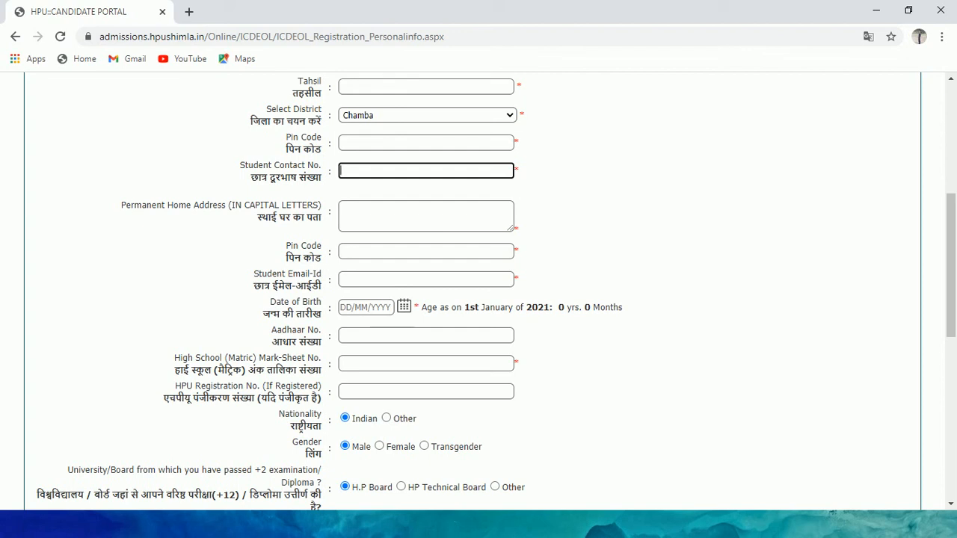
pyautogui.click(426, 216)
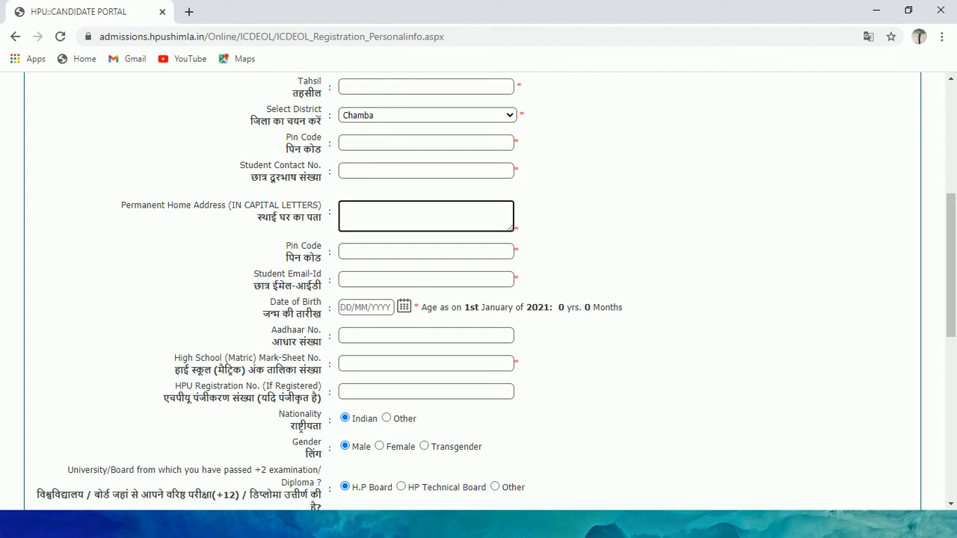
pyautogui.click(426, 251)
pyautogui.click(426, 279)
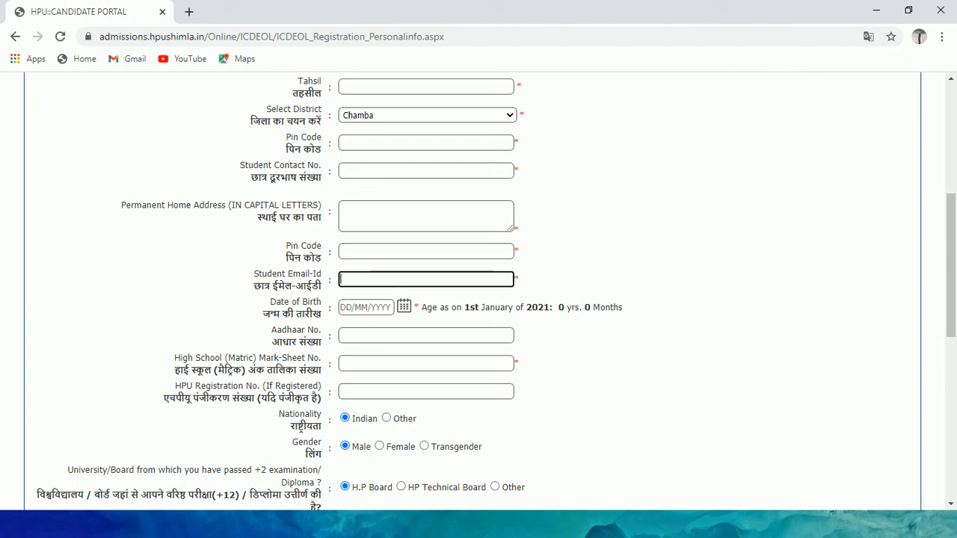
pyautogui.press('Tab')
pyautogui.press('Tab')
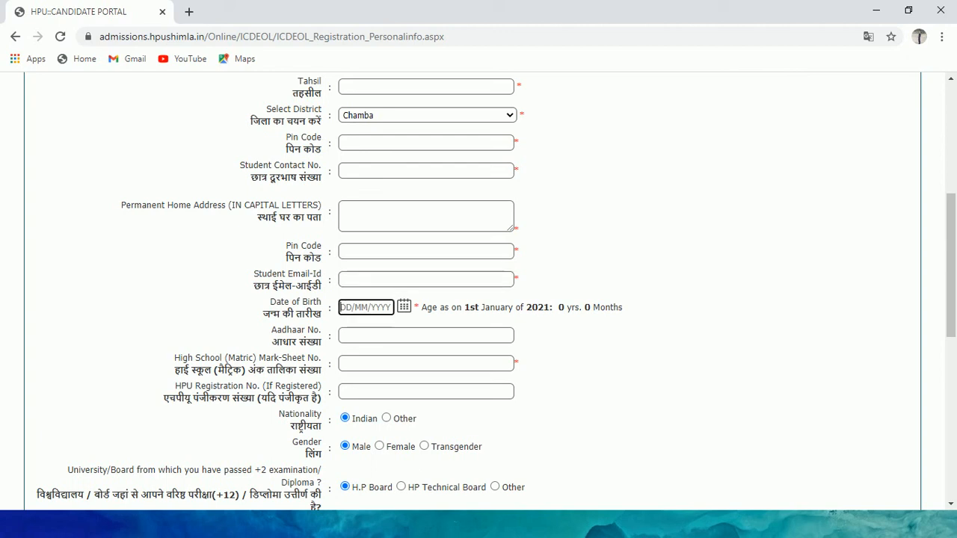
# - Go through the Date of Birth calendar and the Aadhaar No., Matric Mark-Sheet No. and HPU Registration No. fields without entering anything
pyautogui.press('Return')
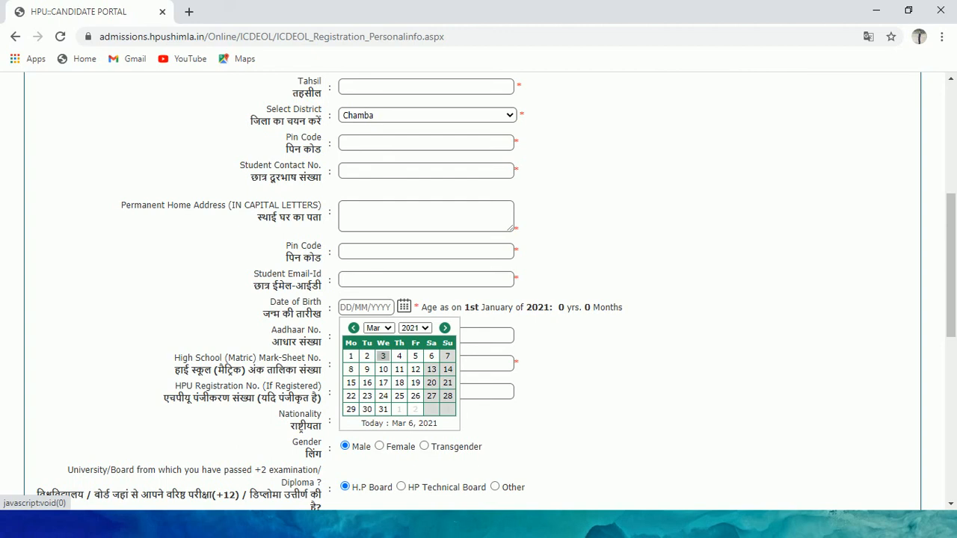
pyautogui.click(382, 357)
pyautogui.click(601, 116)
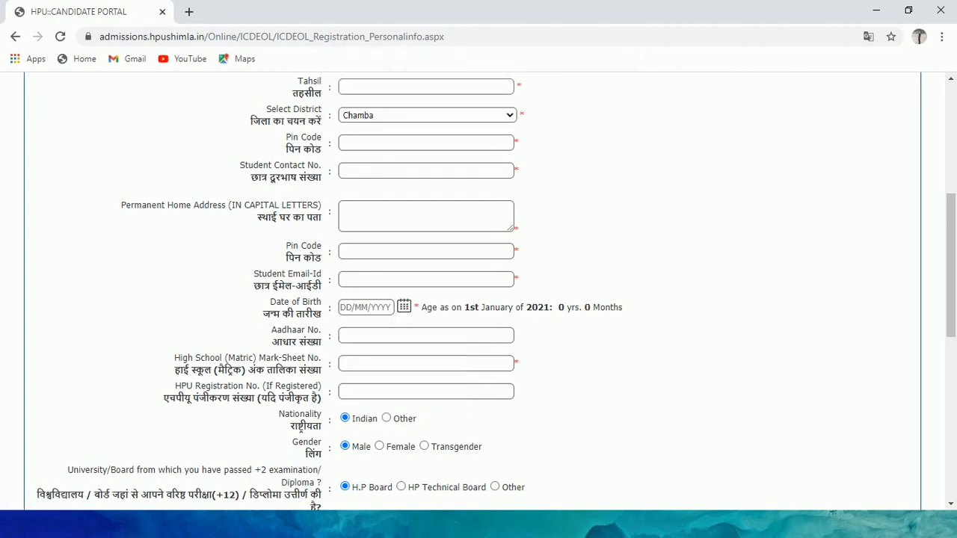
pyautogui.click(426, 335)
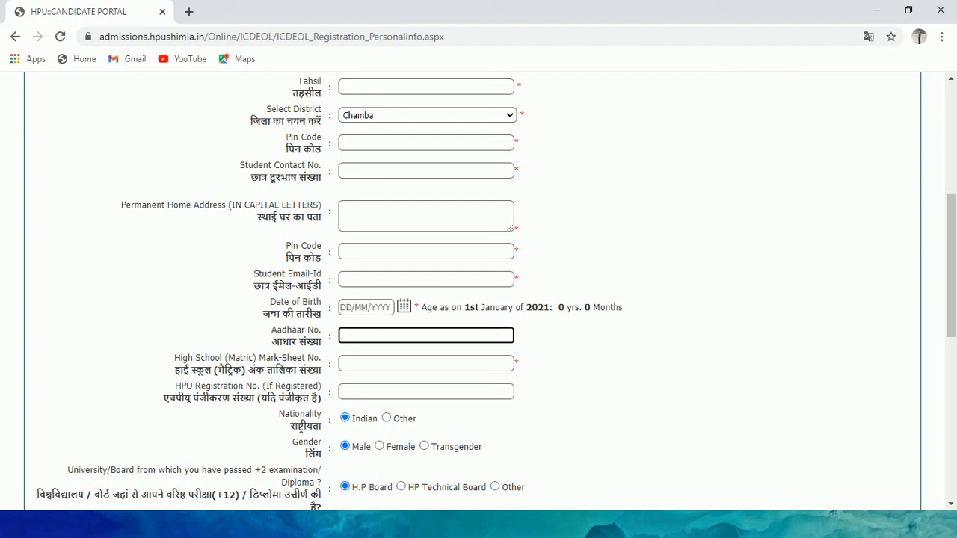
pyautogui.click(426, 364)
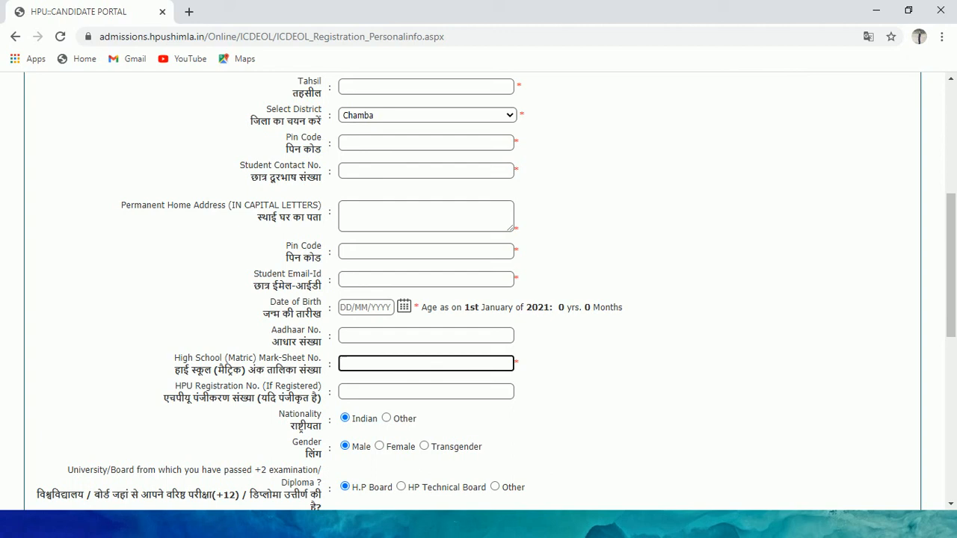
pyautogui.click(426, 391)
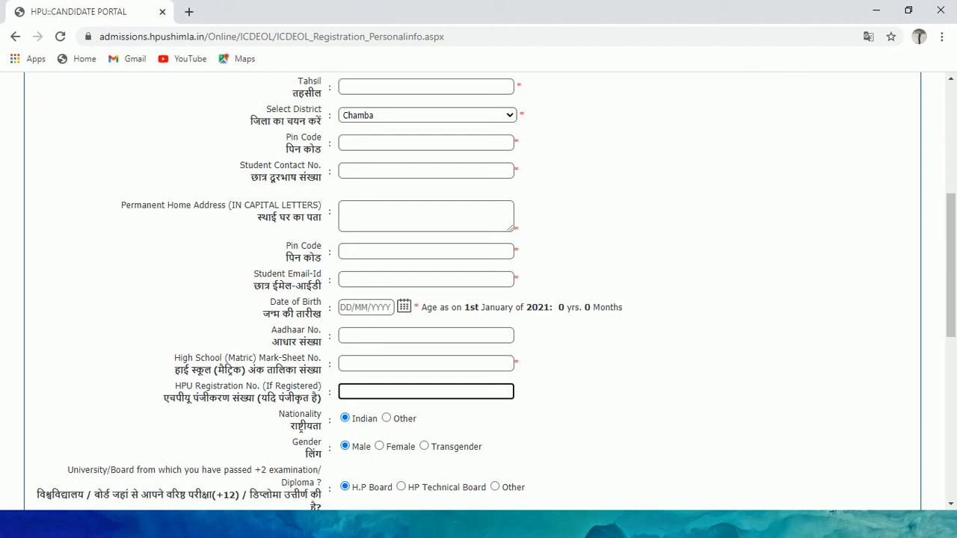
# - Set the +2 examination University/Board to Other and choose HPU Regional Centre Dharamshala as the PCP centre
pyautogui.scroll(-1, 478, 291)
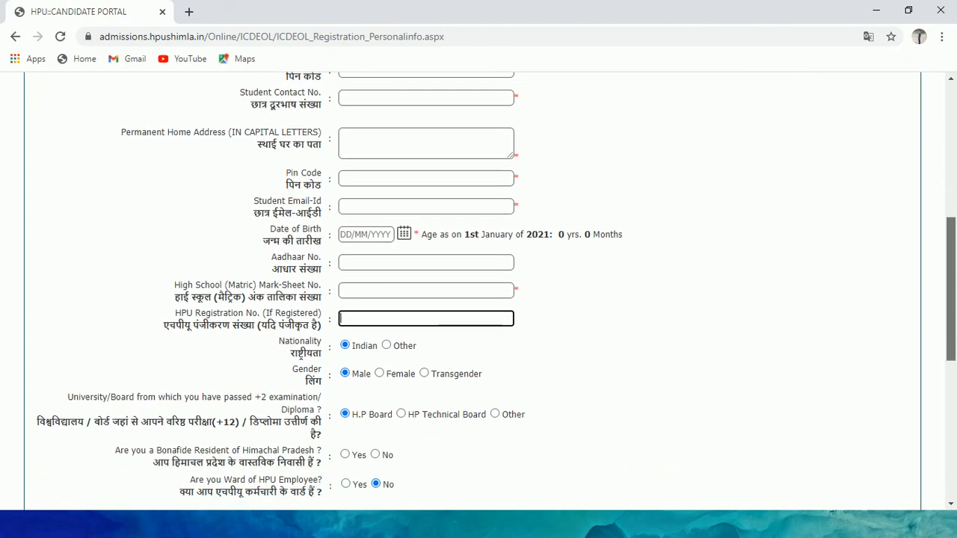
pyautogui.scroll(-1, 478, 292)
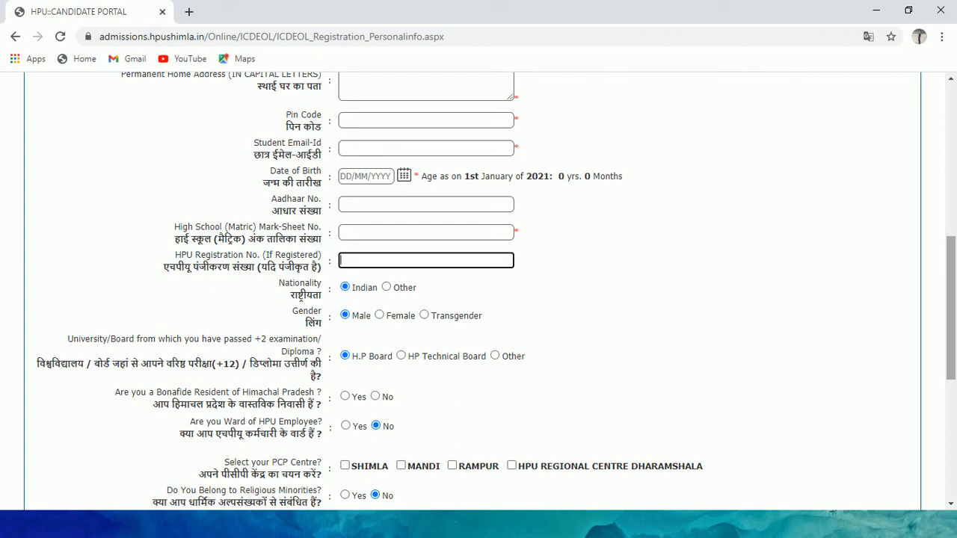
pyautogui.scroll(-1, 478, 291)
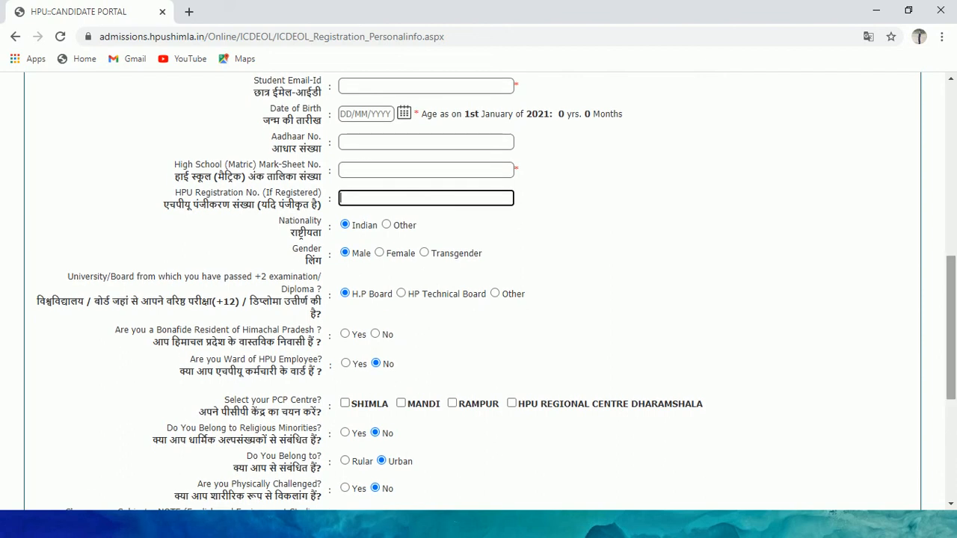
pyautogui.scroll(-1, 479, 292)
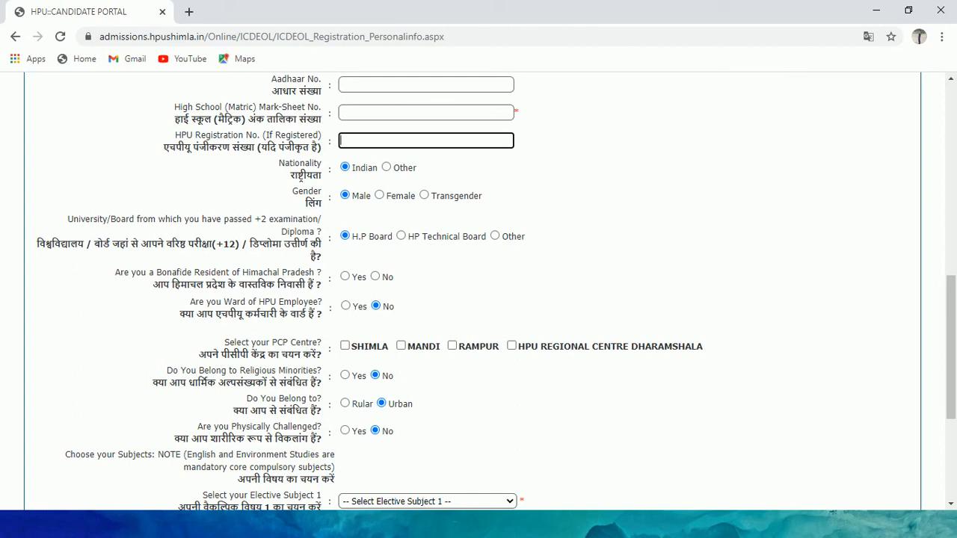
pyautogui.click(495, 236)
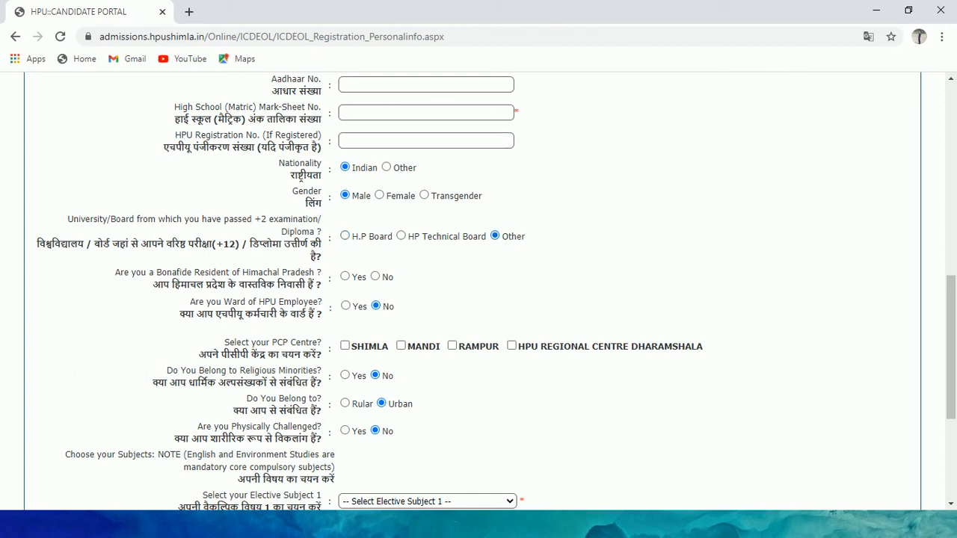
pyautogui.click(344, 236)
pyautogui.click(495, 236)
pyautogui.click(592, 237)
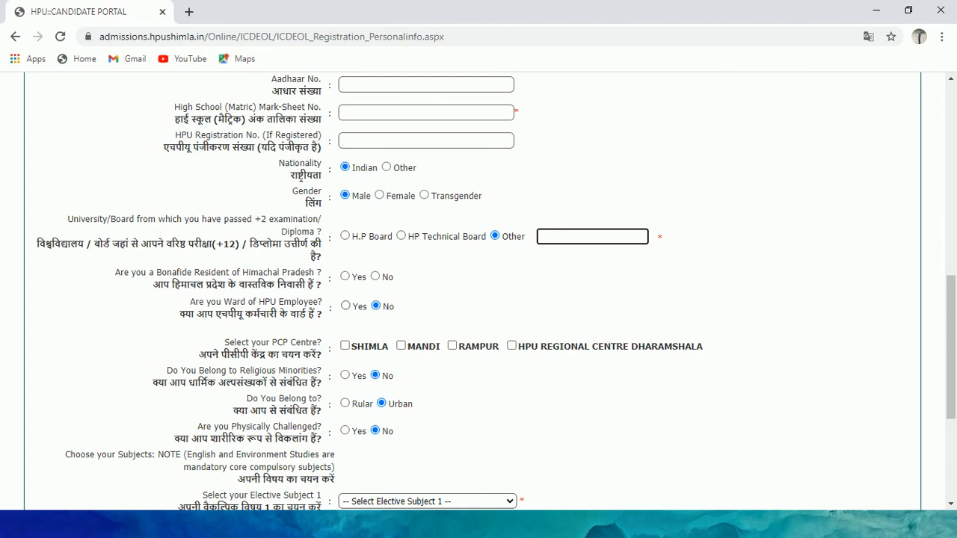
pyautogui.scroll(-2, 479, 292)
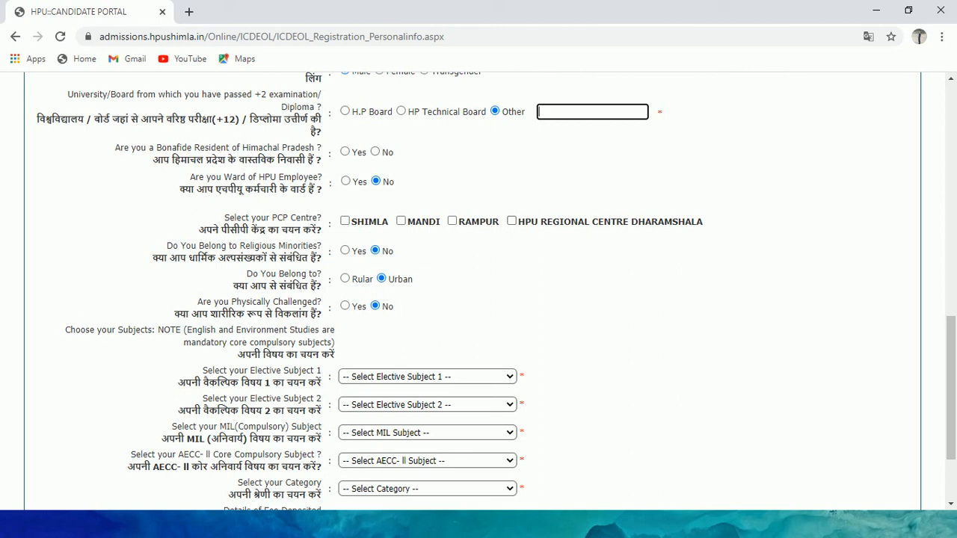
pyautogui.click(511, 221)
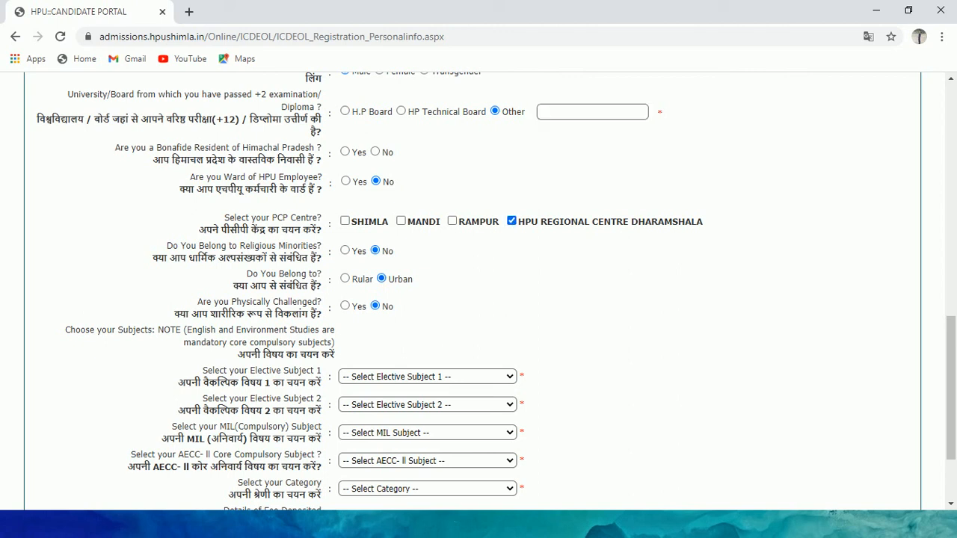
# - Choose History as Elective Subject 1 and Political Science as Elective Subject 2
pyautogui.scroll(-3, 479, 291)
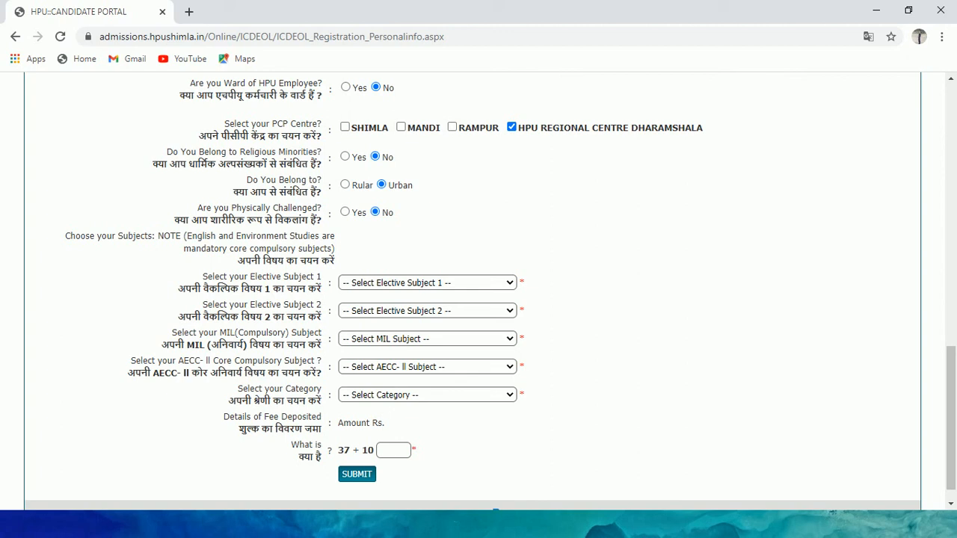
pyautogui.moveTo(329, 236)
pyautogui.mouseDown()
pyautogui.moveTo(343, 218)
pyautogui.moveTo(337, 250)
pyautogui.mouseUp()
pyautogui.click(339, 251)
pyautogui.click(427, 282)
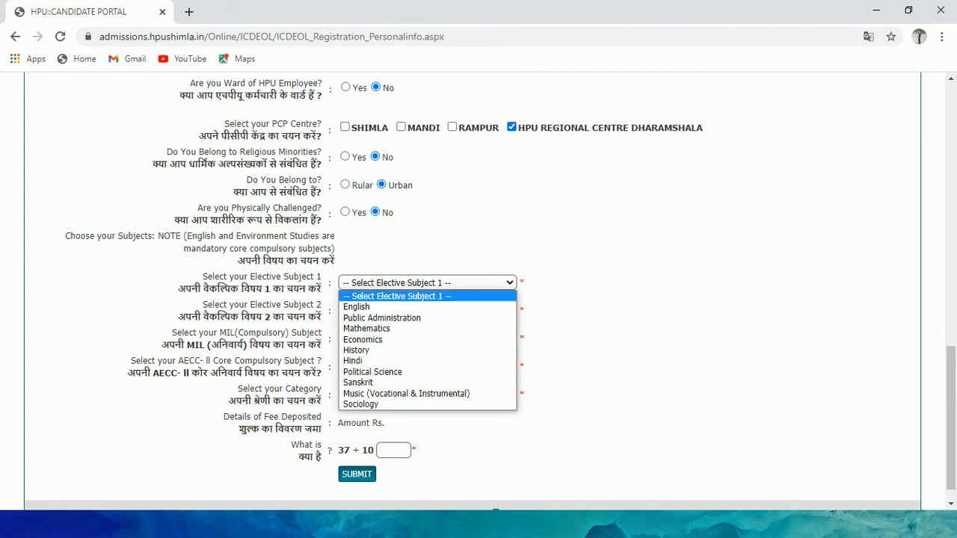
pyautogui.click(428, 350)
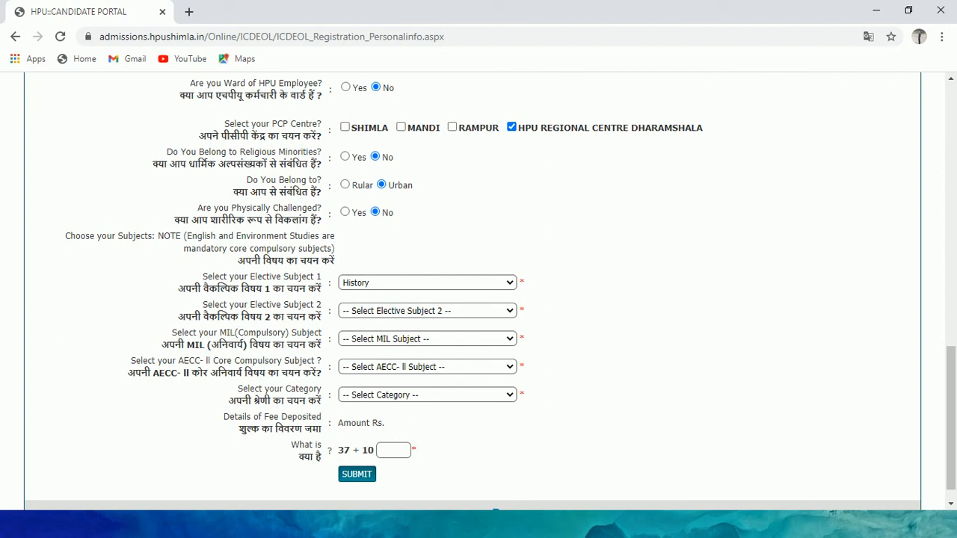
pyautogui.click(428, 311)
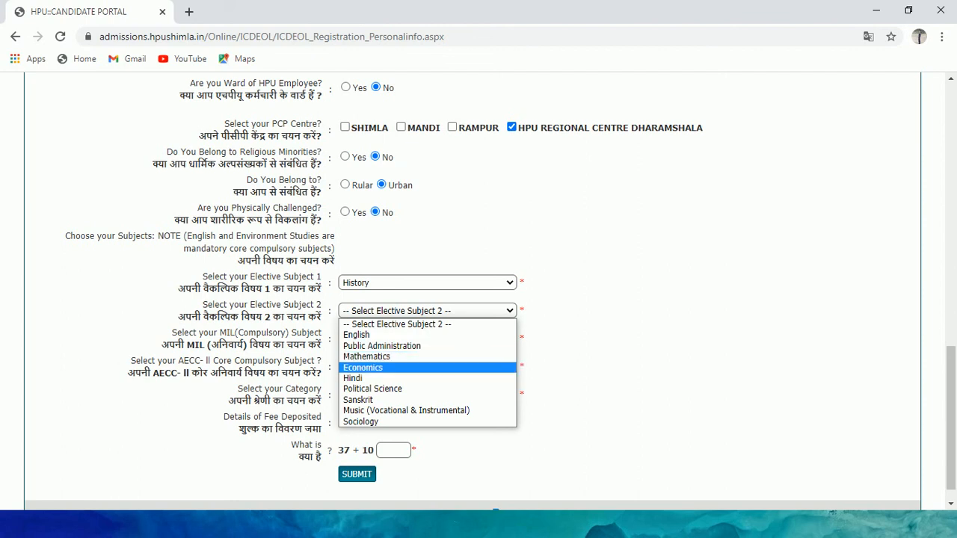
pyautogui.press('Return')
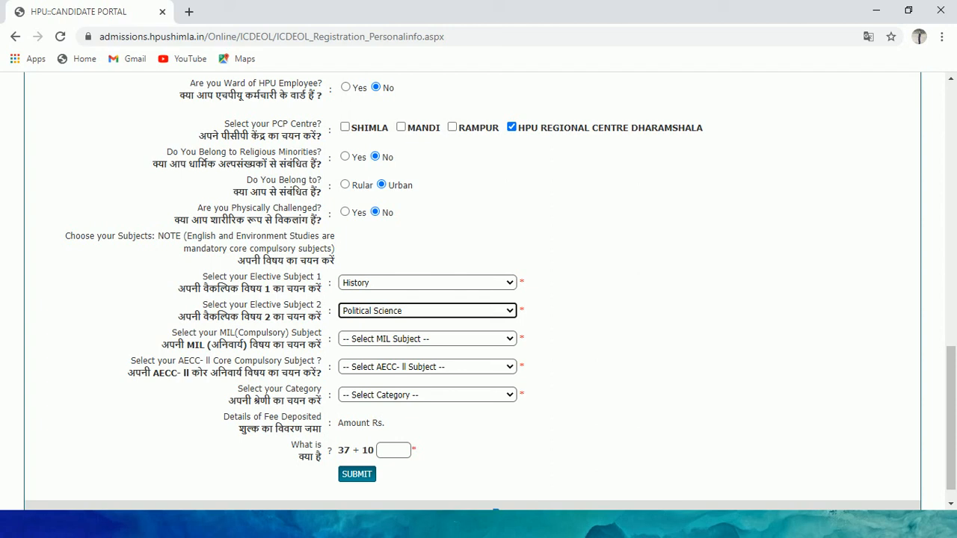
# - Choose Hindi as the compulsory MIL subject
pyautogui.click(428, 339)
pyautogui.press('Down')
pyautogui.press('Down')
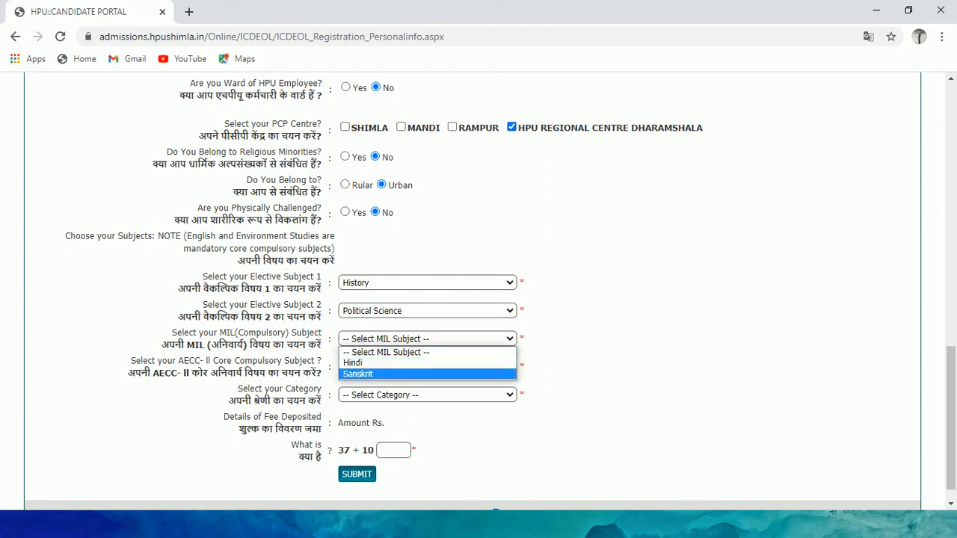
pyautogui.press('Up')
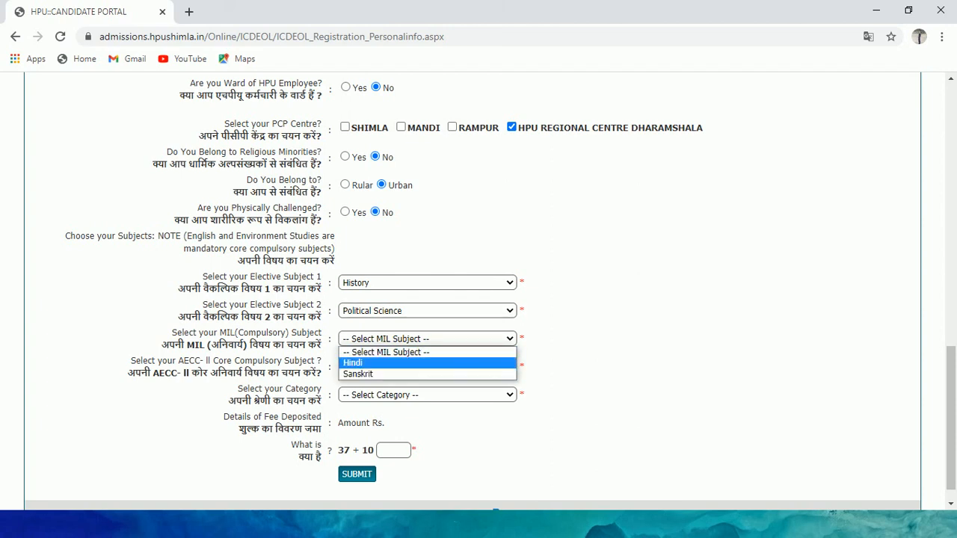
pyautogui.press('Return')
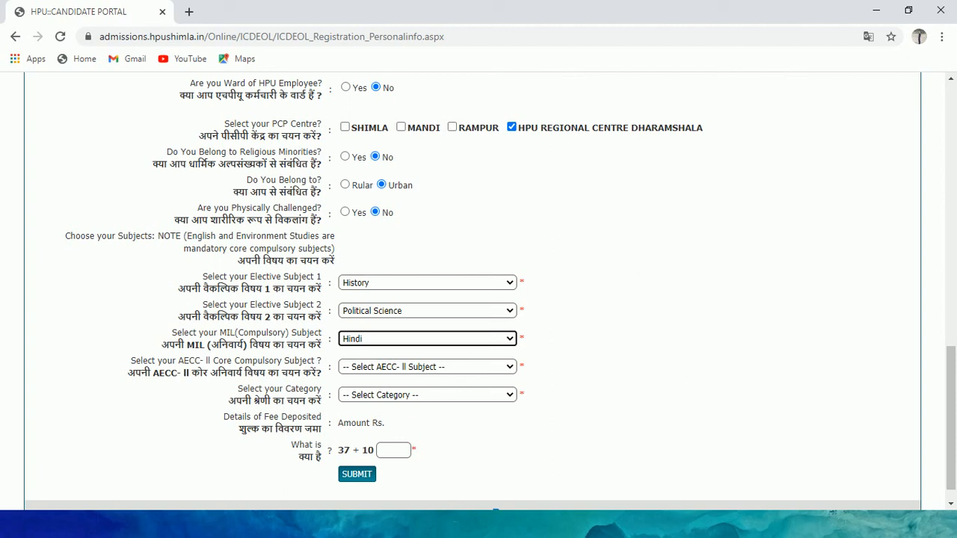
# - Go through the AECC-II core compulsory subject options and choose Hindi
pyautogui.click(426, 367)
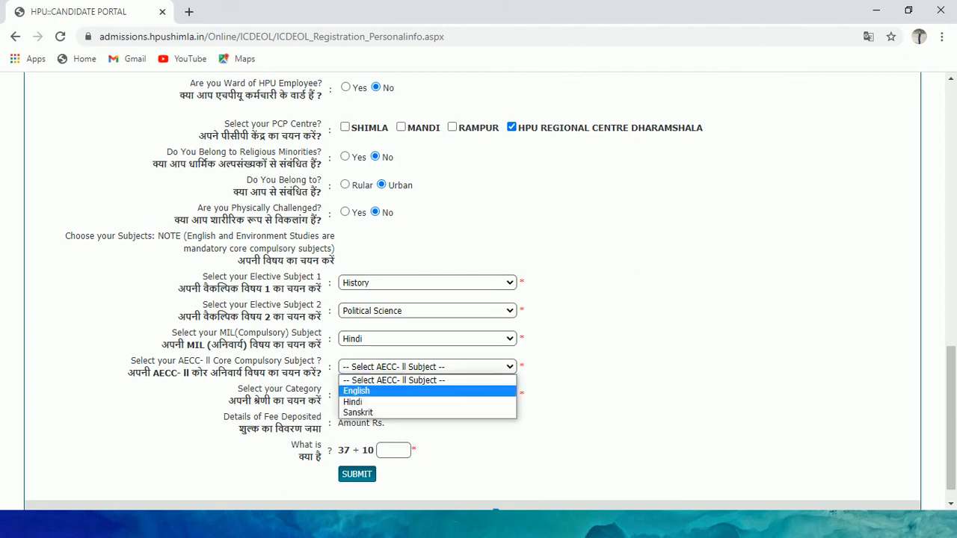
pyautogui.press('Down')
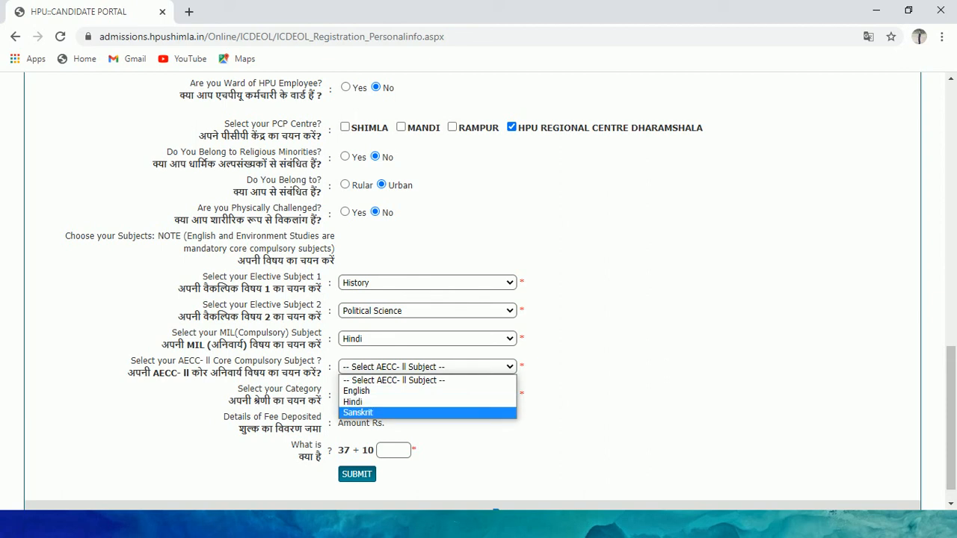
pyautogui.press('Up')
pyautogui.press('Up')
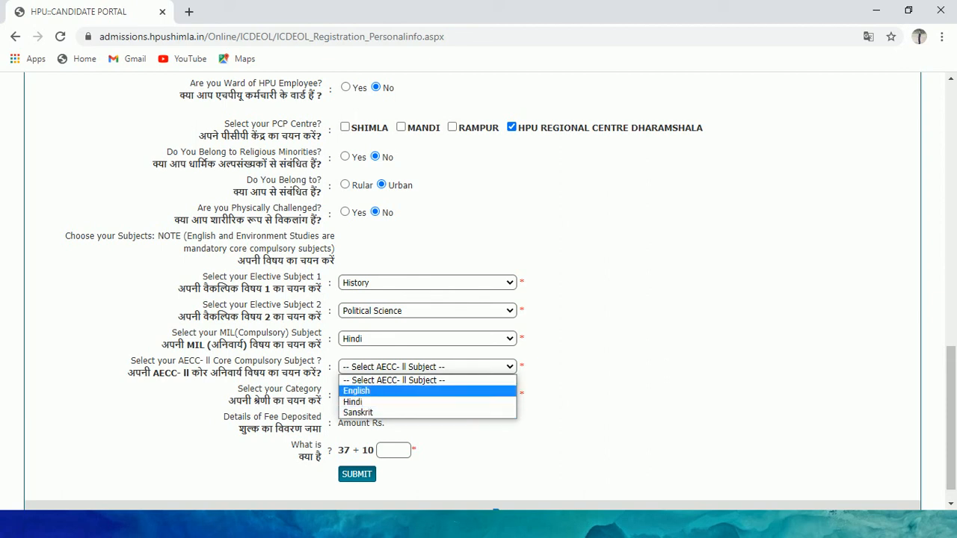
pyautogui.press('Down')
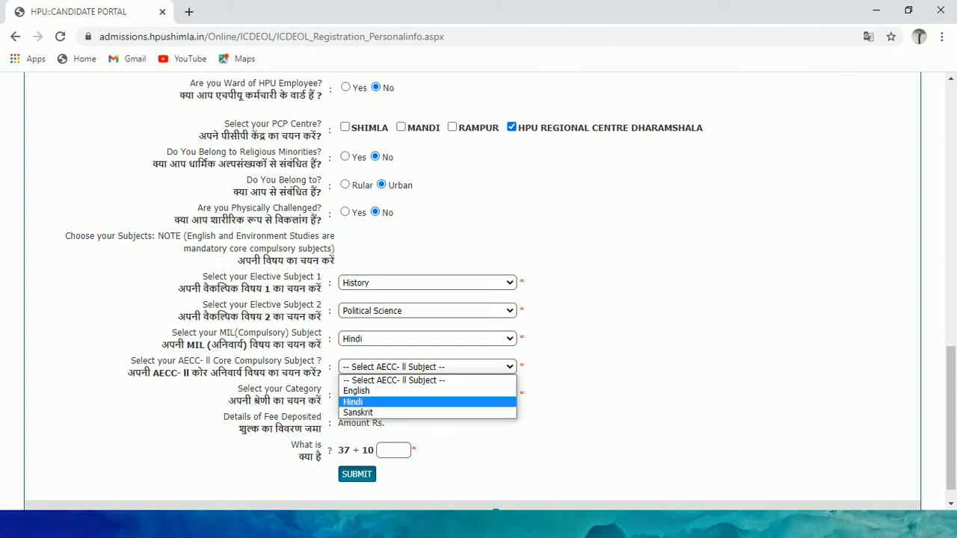
pyautogui.press('Return')
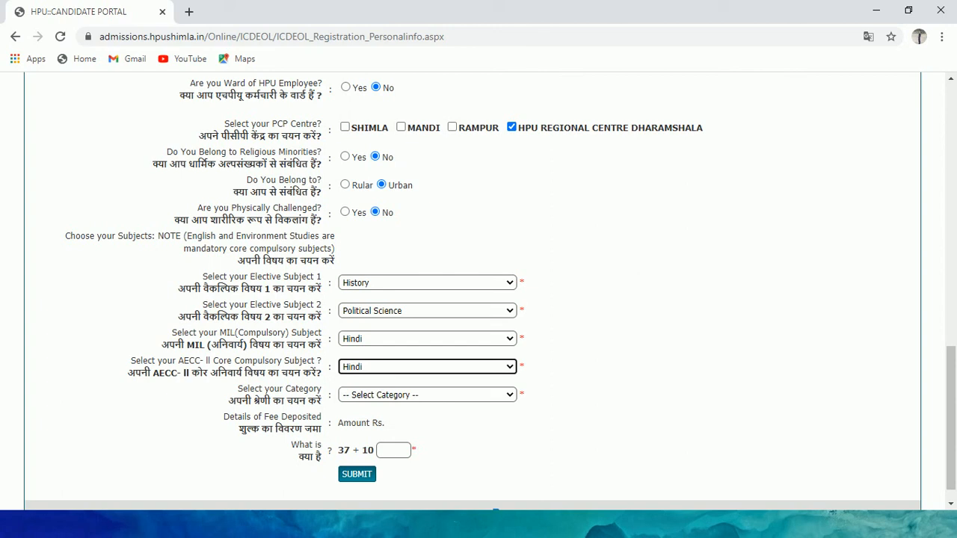
# - Set the category to General (Un-Reserved) and go to the answer field of the verification sum
pyautogui.click(426, 395)
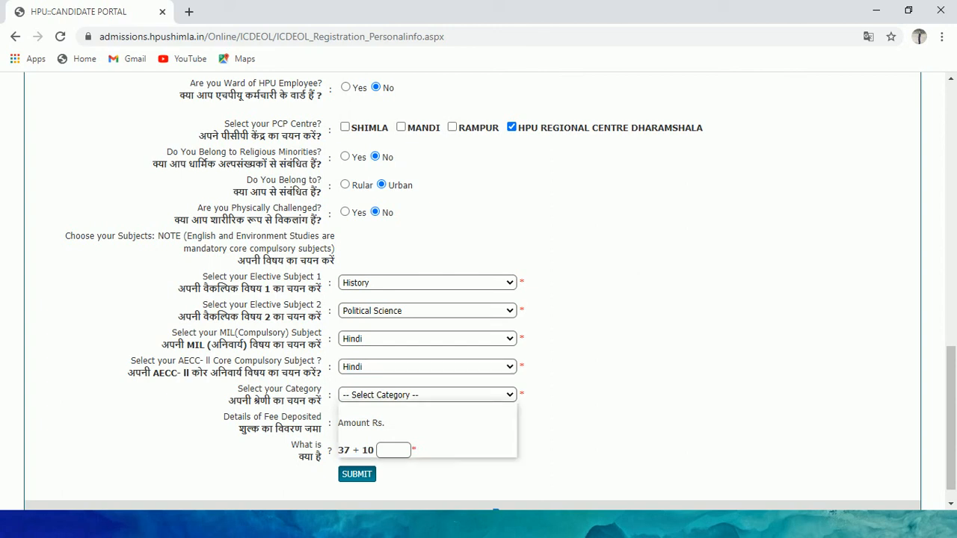
pyautogui.press('Return')
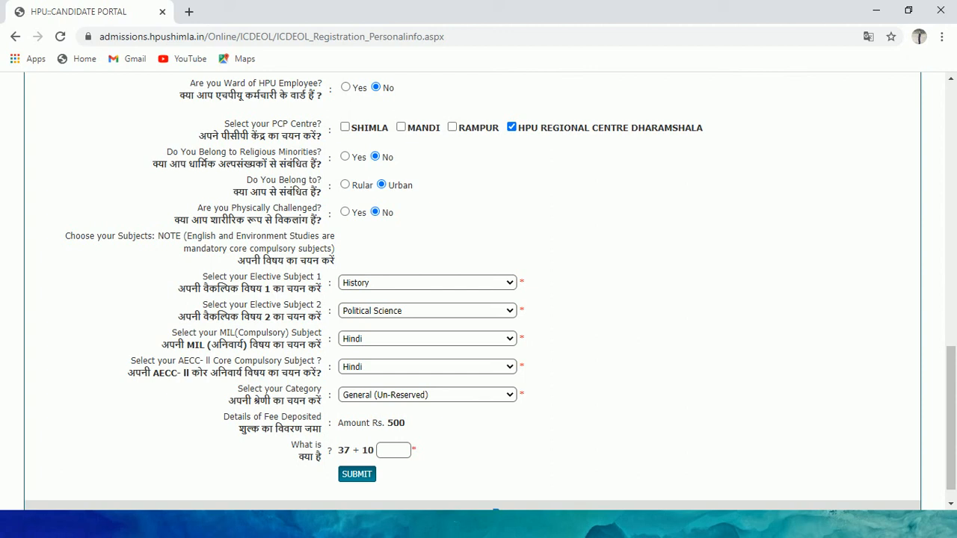
pyautogui.click(393, 450)
# - Try to open the Education & Document Details and Application Summary steps of the registration
pyautogui.moveTo(951, 418); pyautogui.dragTo(951, 157)
pyautogui.click(813, 204)
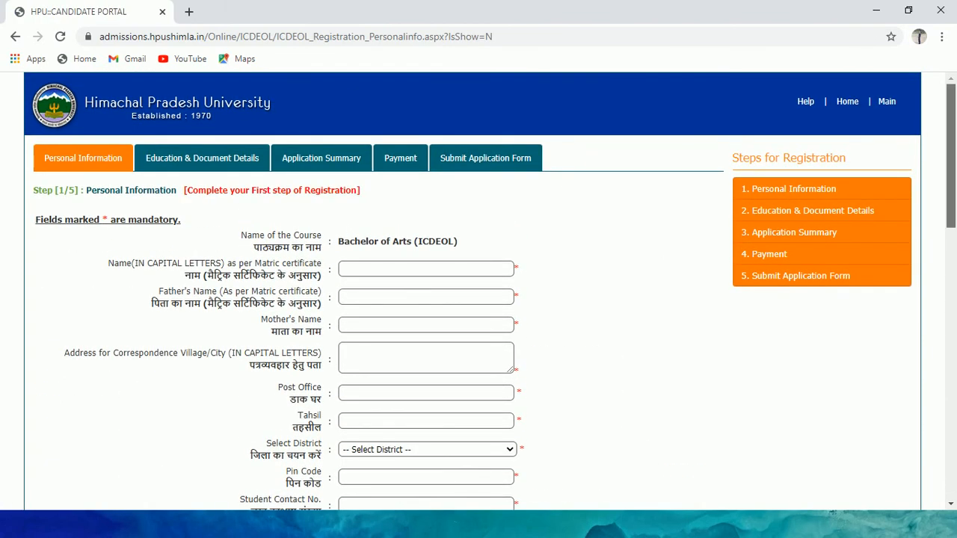
pyautogui.scroll(-1, 479, 291)
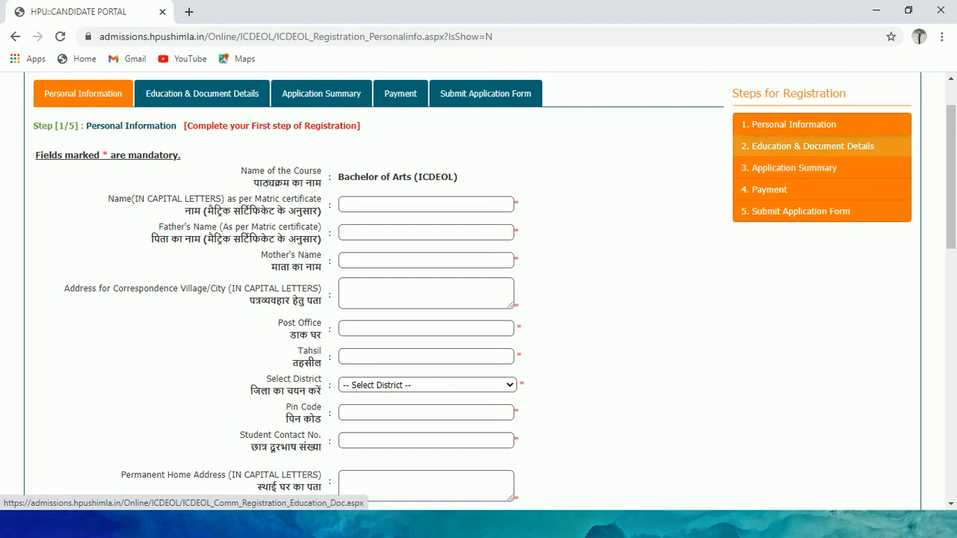
pyautogui.click(813, 146)
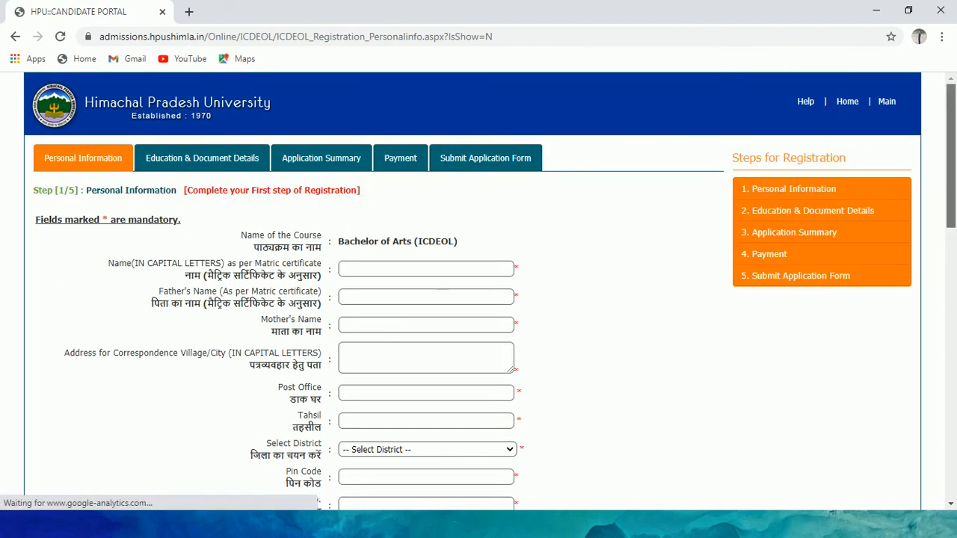
pyautogui.scroll(-1, 794, 187)
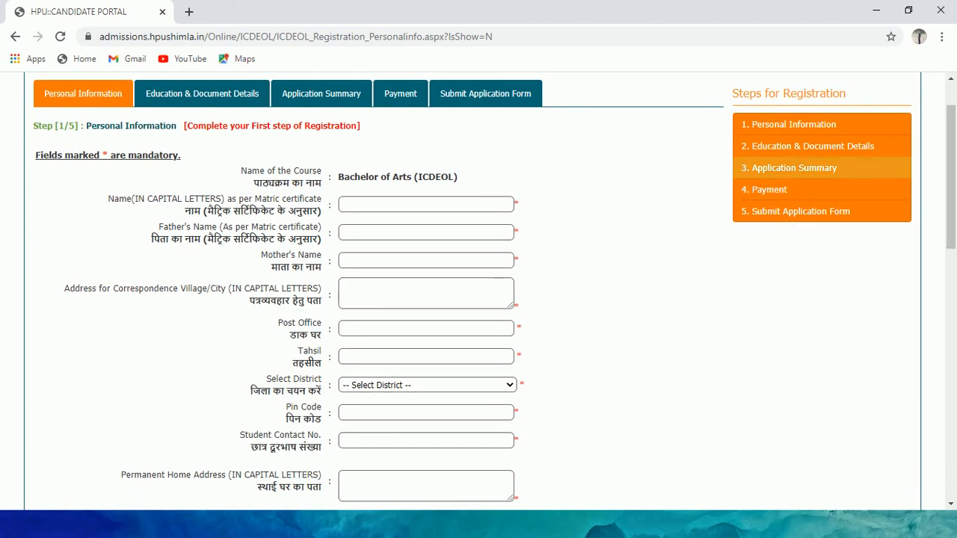
pyautogui.click(794, 168)
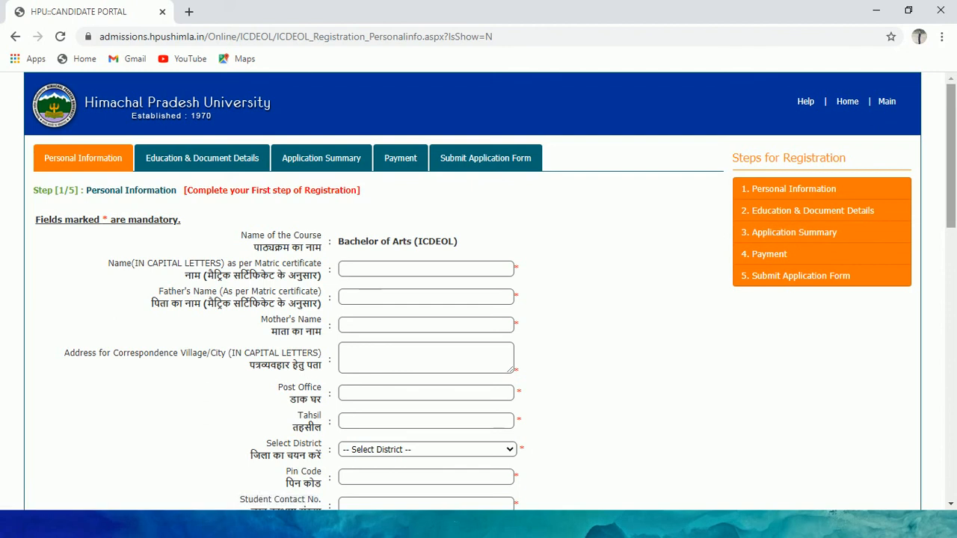
pyautogui.scroll(-1, 490, 292)
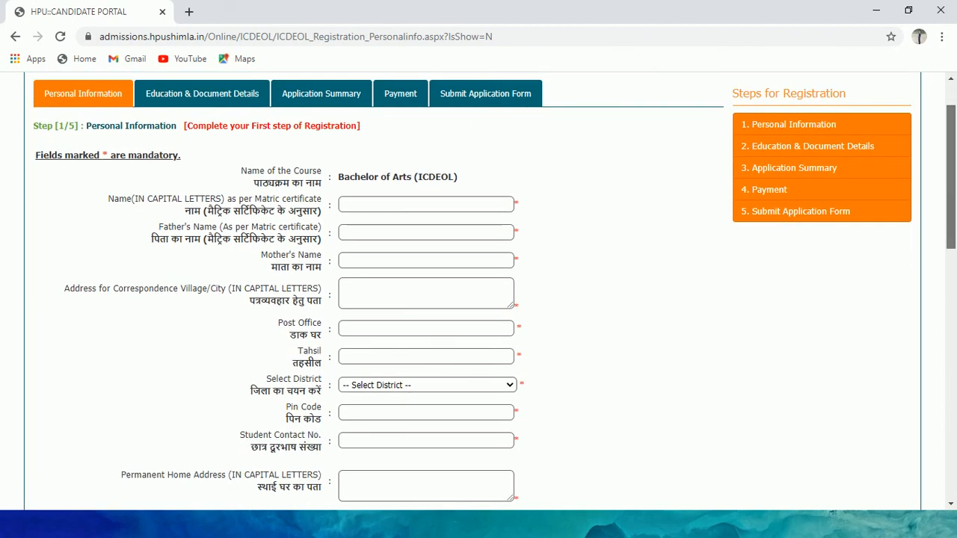
pyautogui.scroll(1, 490, 291)
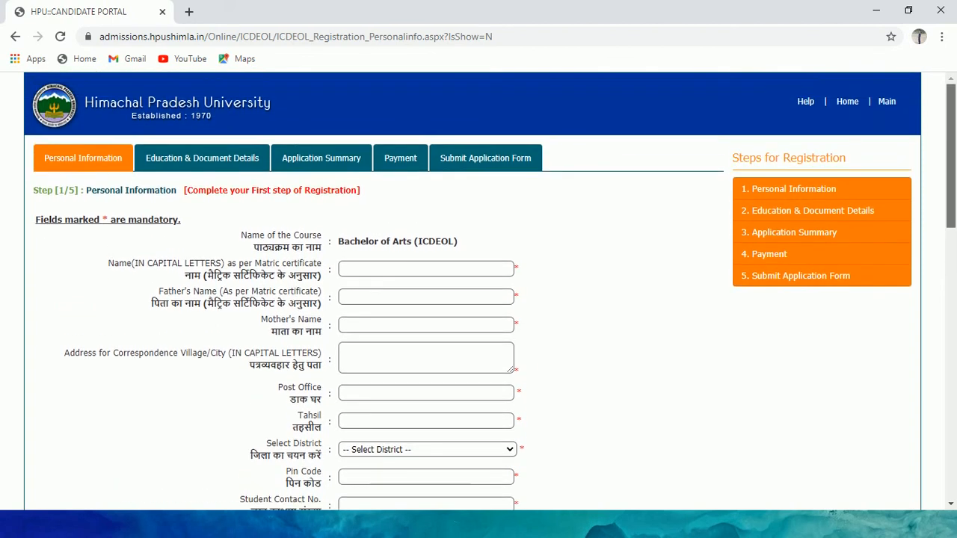
# - Try to open the Payment step of the Bachelor of Arts (ICDEOL) registration
pyautogui.scroll(-1, 822, 194)
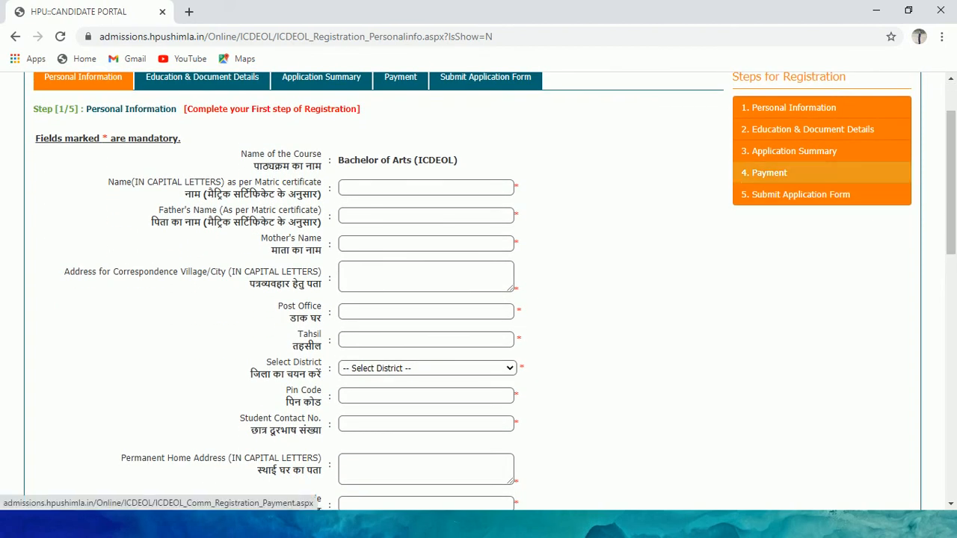
pyautogui.click(769, 173)
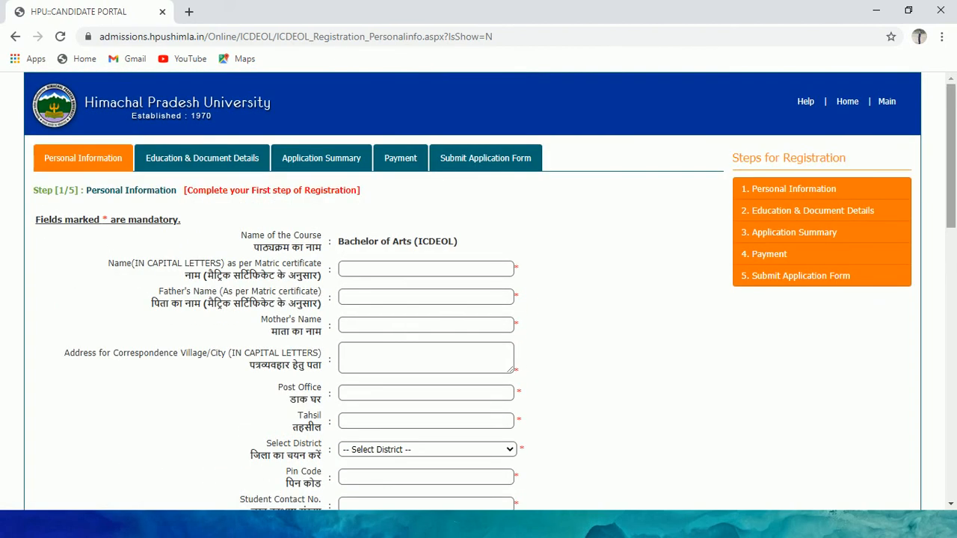
pyautogui.scroll(-2, 479, 291)
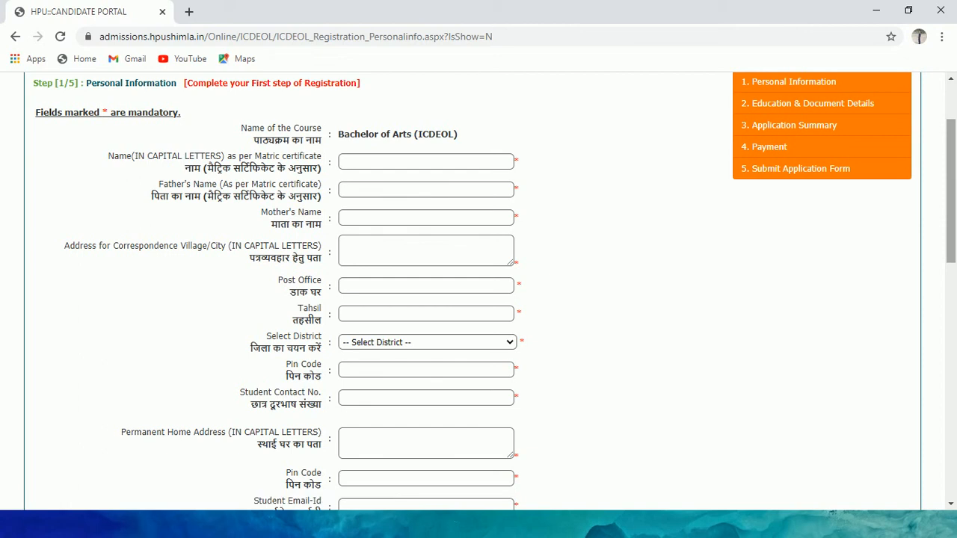
pyautogui.scroll(3, 478, 292)
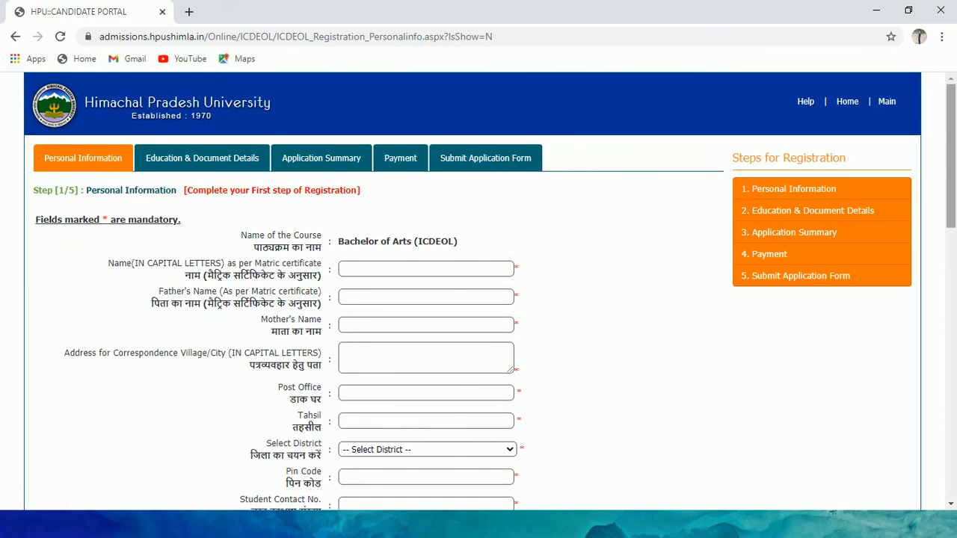
# - Try to open the ICDEOL PostGraduate section from the ICDEOL home page and follow the link to log back in
pyautogui.click(847, 101)
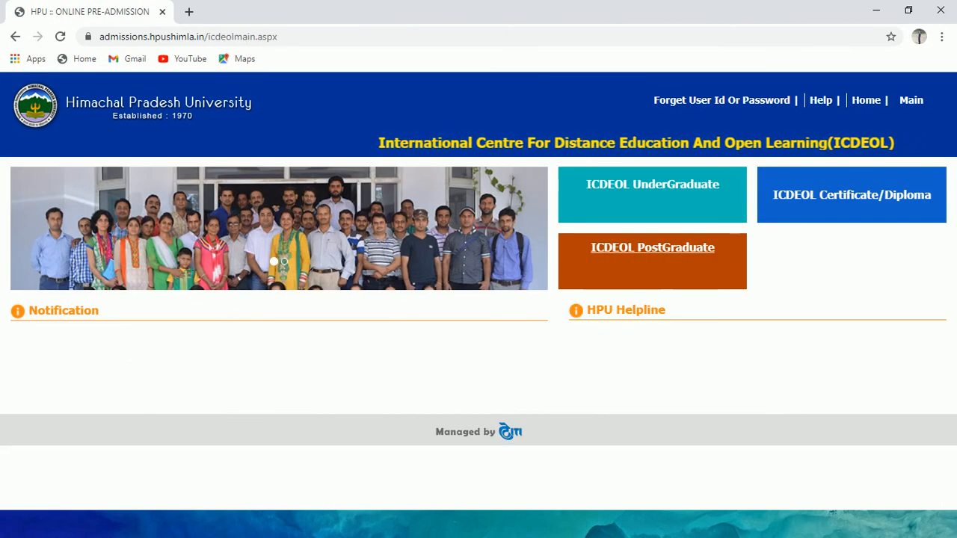
pyautogui.click(652, 254)
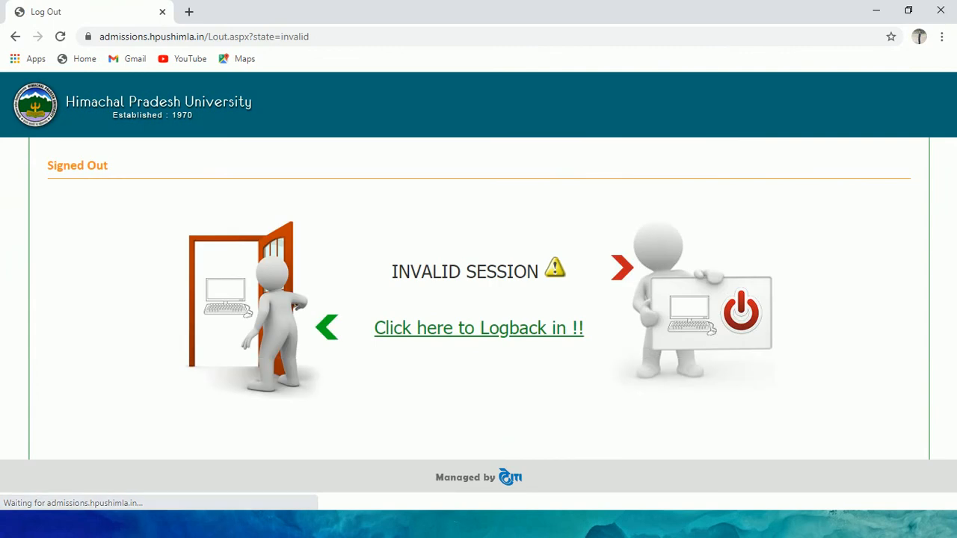
pyautogui.click(478, 327)
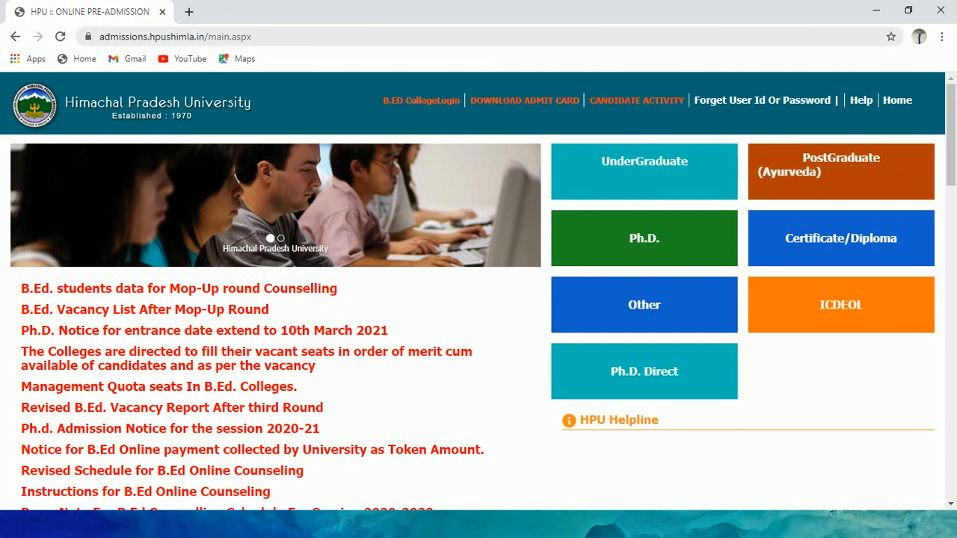
# - Search Google for "hpu icdeol admission" in a new tab and open the "icdeol - Admission - HPU" result
pyautogui.hotkey('ctrl', 't')
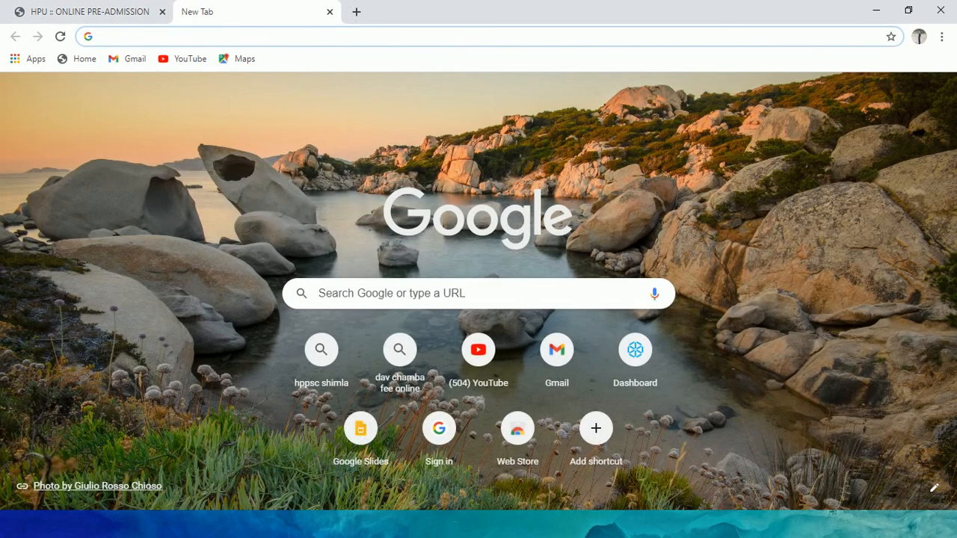
pyautogui.press('Down')
pyautogui.press('Down')
pyautogui.press('Return')
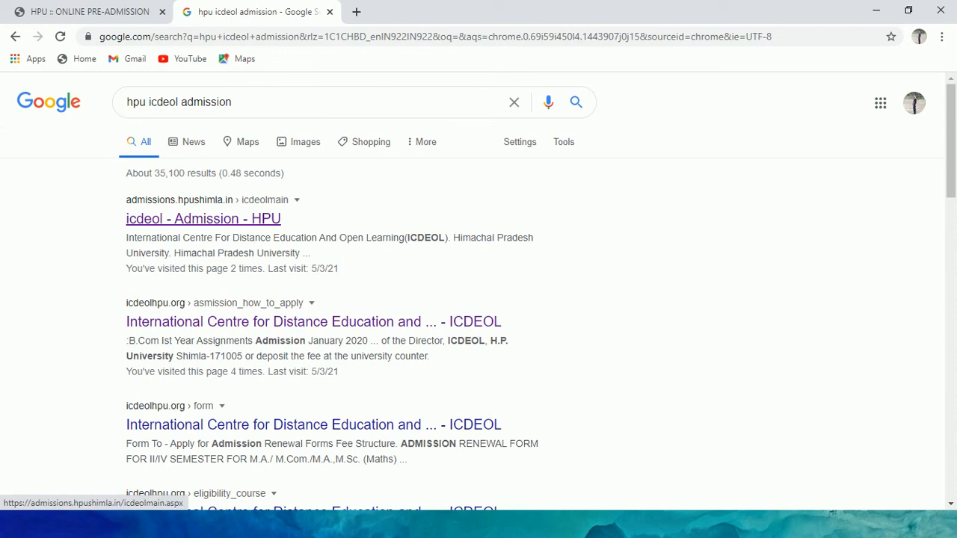
pyautogui.click(203, 219)
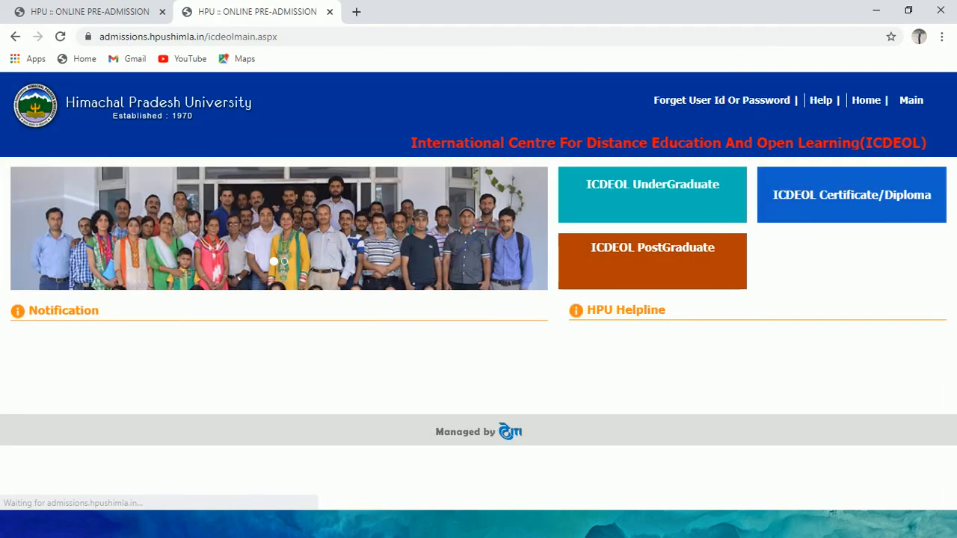
# - Open the M.A. History (ICDEOL) application form from the ICDEOL PostGraduate programs, accepting the terms and conditions
pyautogui.click(653, 248)
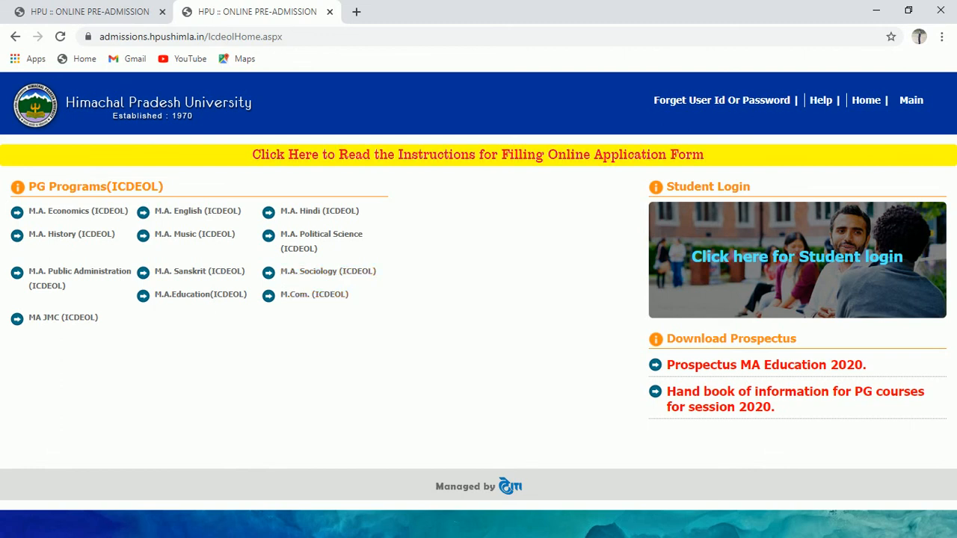
pyautogui.click(71, 234)
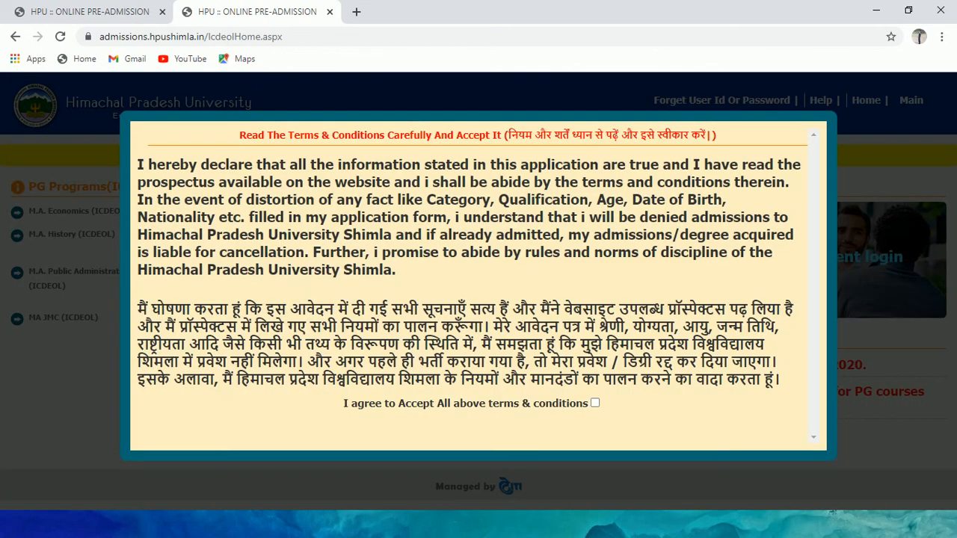
pyautogui.click(595, 403)
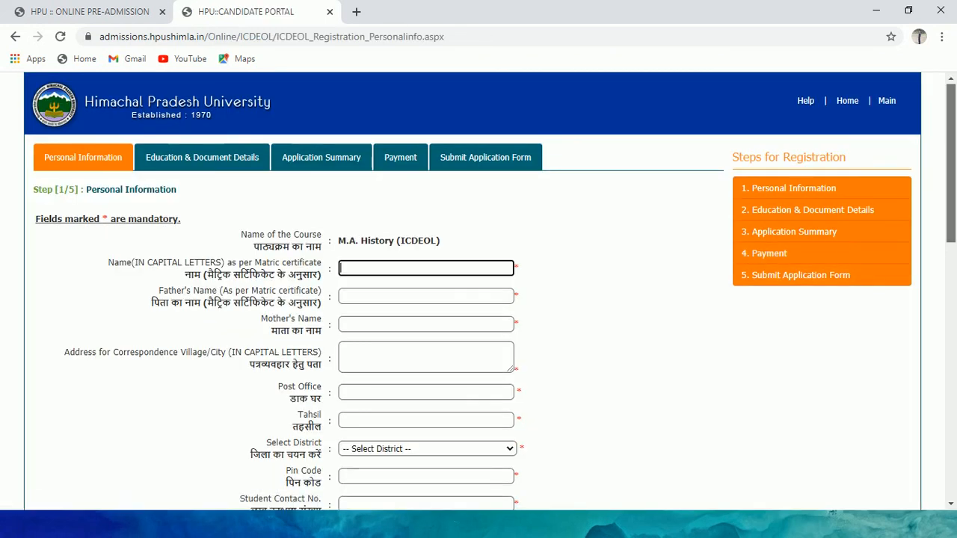
# - Examine the Personal Information fields of the M.A. History form, including the HPU registration number, degree, PCP centre and category questions
pyautogui.scroll(-1, 478, 299)
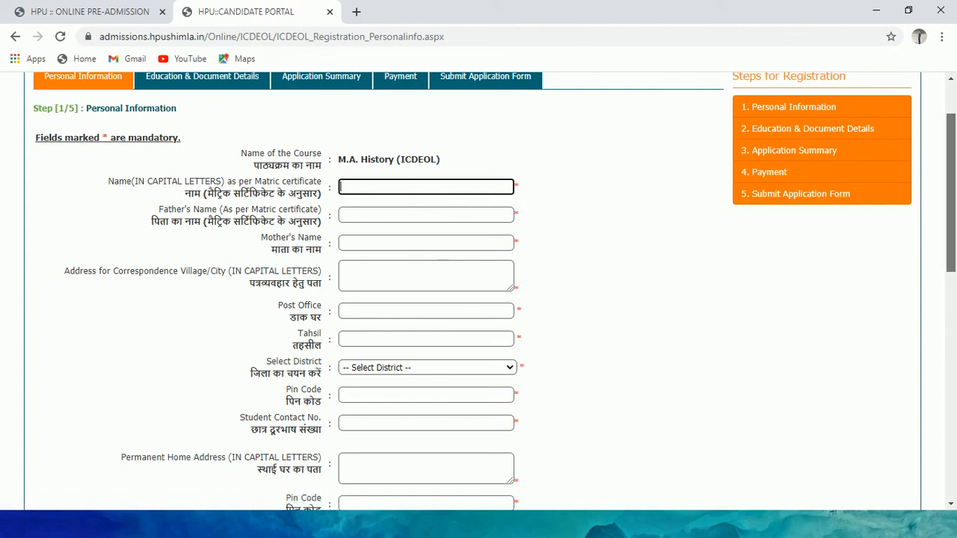
pyautogui.scroll(-1, 479, 299)
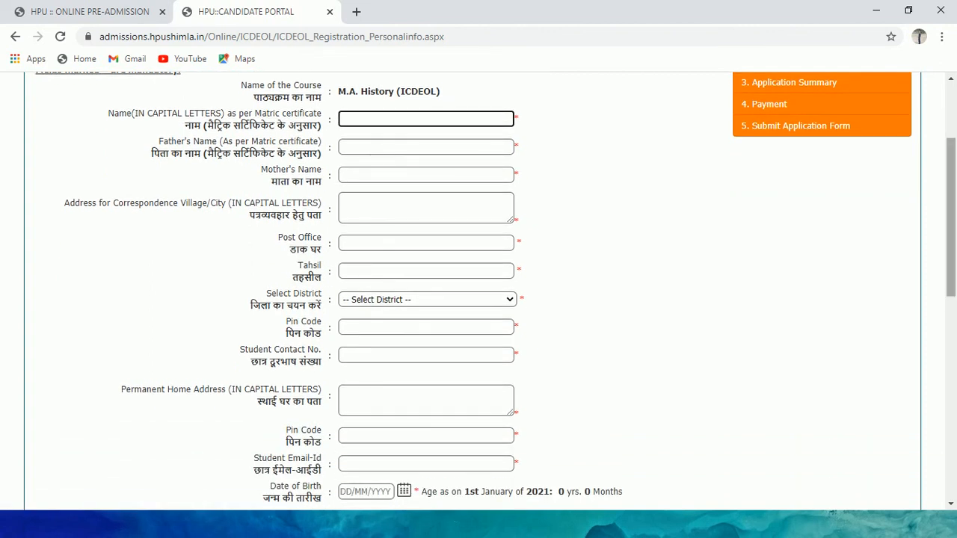
pyautogui.scroll(-3, 478, 299)
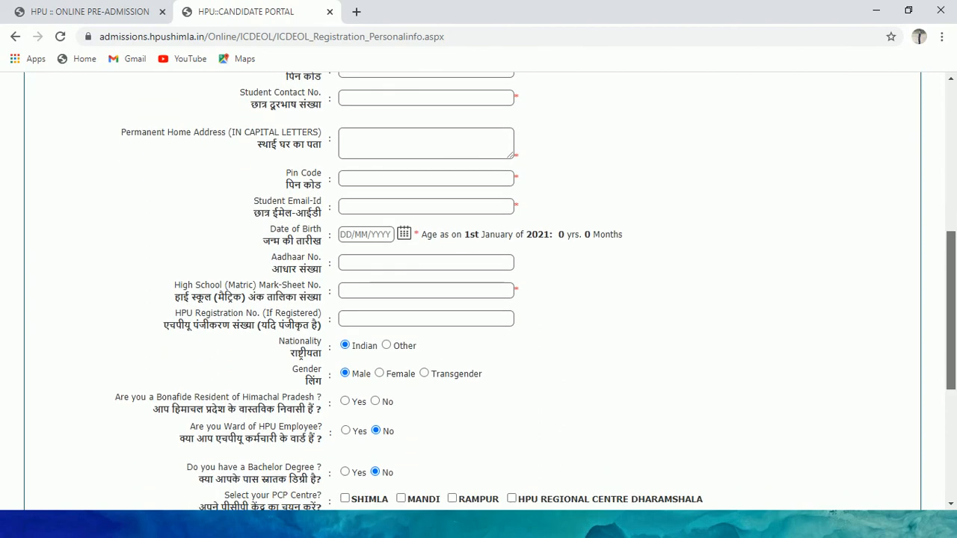
pyautogui.scroll(-1, 478, 299)
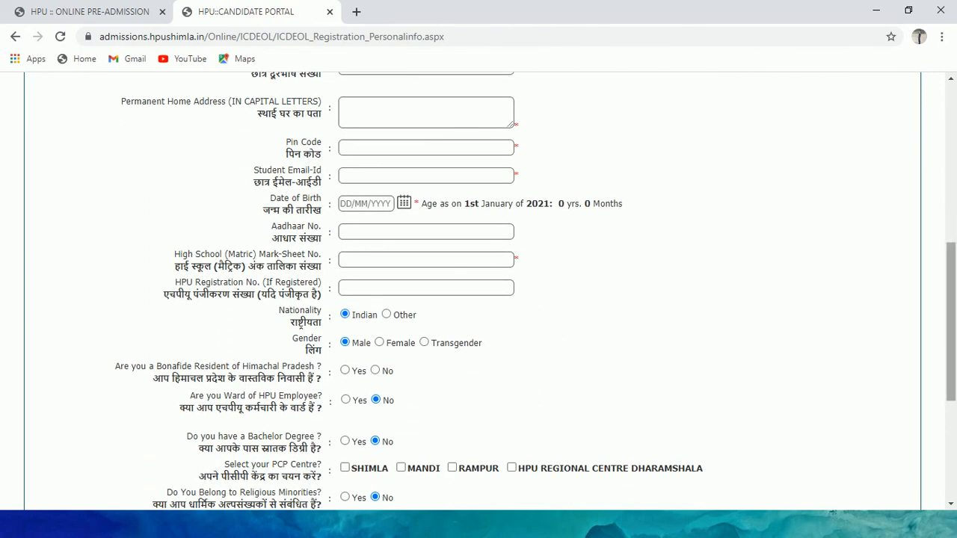
pyautogui.scroll(-3, 479, 299)
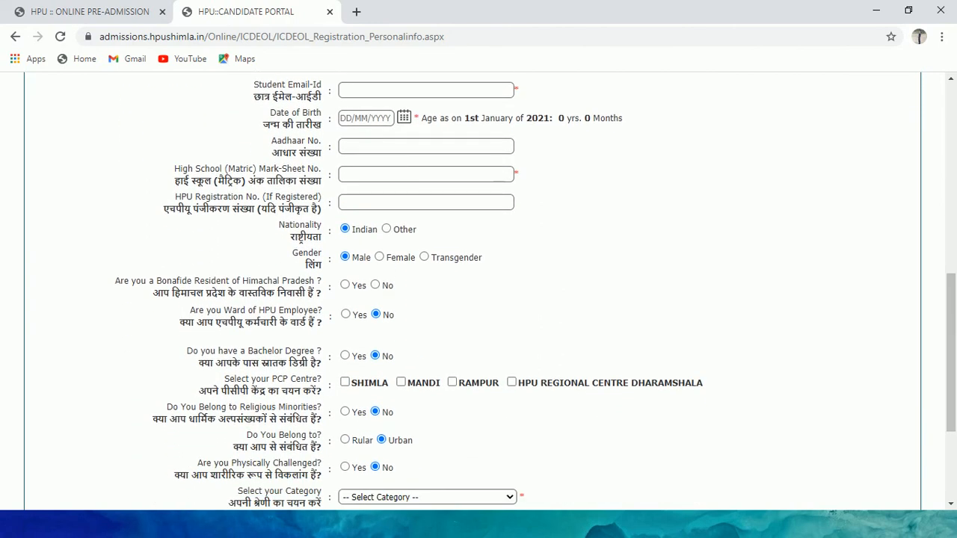
pyautogui.click(426, 202)
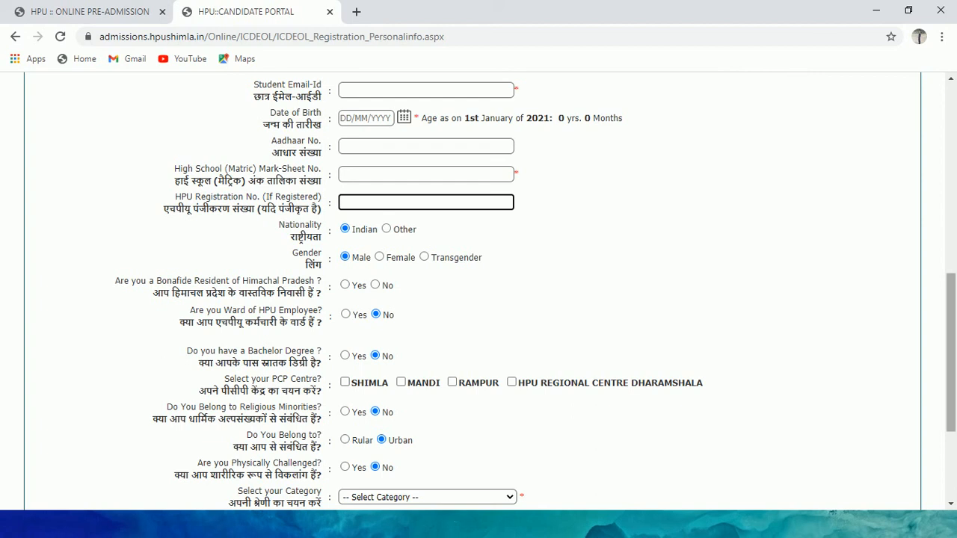
pyautogui.scroll(-2, 478, 292)
pyautogui.scroll(-1, 479, 292)
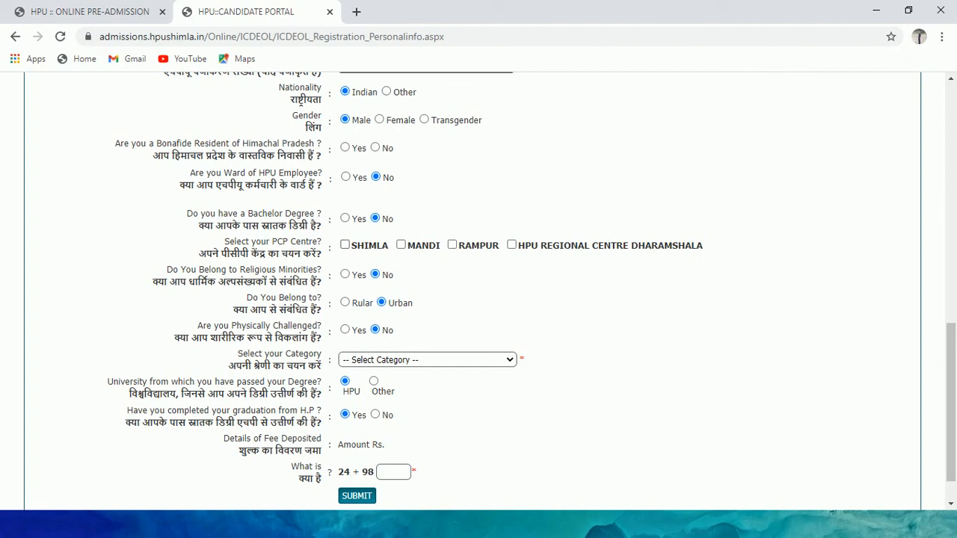
pyautogui.scroll(-1, 478, 292)
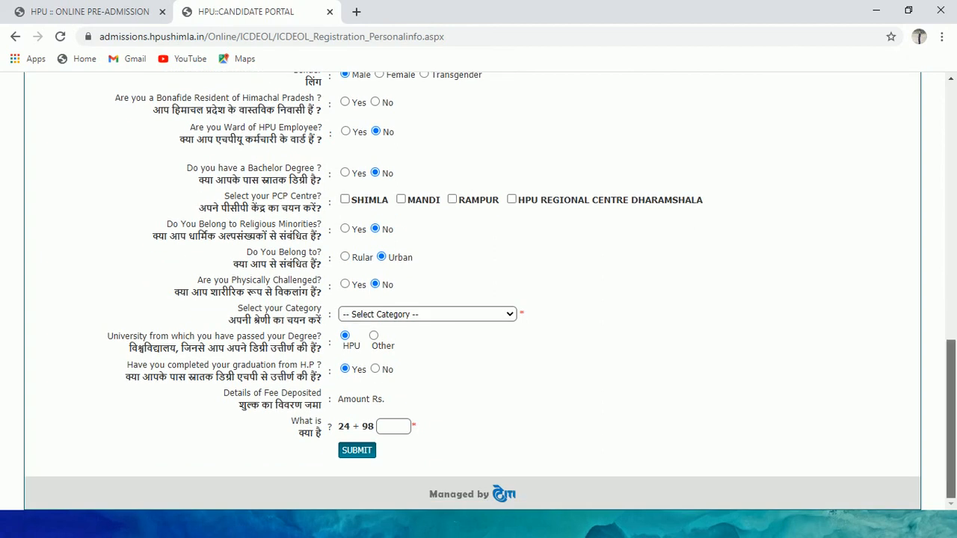
# - Compare the fee amount for the General (Un-Reserved) and OBC categories, leaving OBC selected as the category
pyautogui.click(427, 314)
pyautogui.click(426, 314)
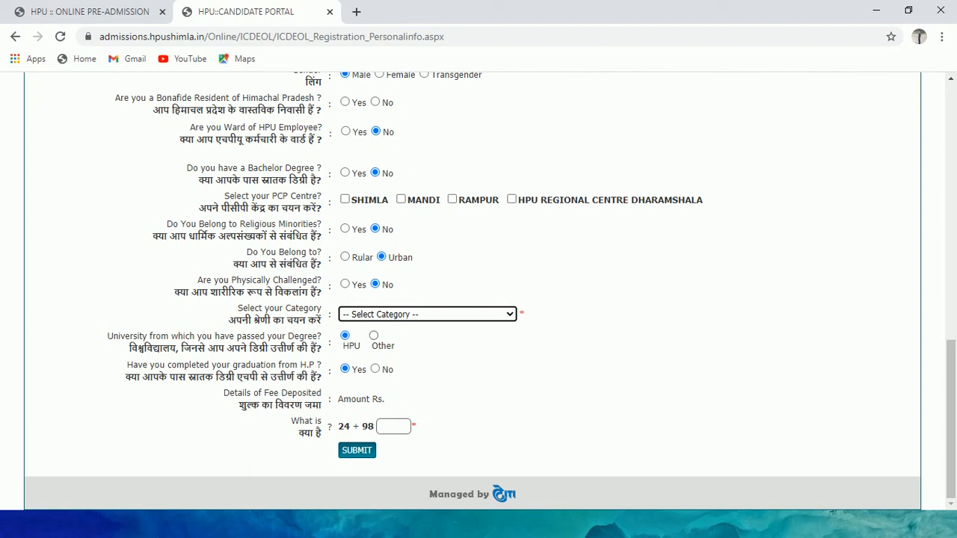
pyautogui.click(427, 314)
pyautogui.click(396, 338)
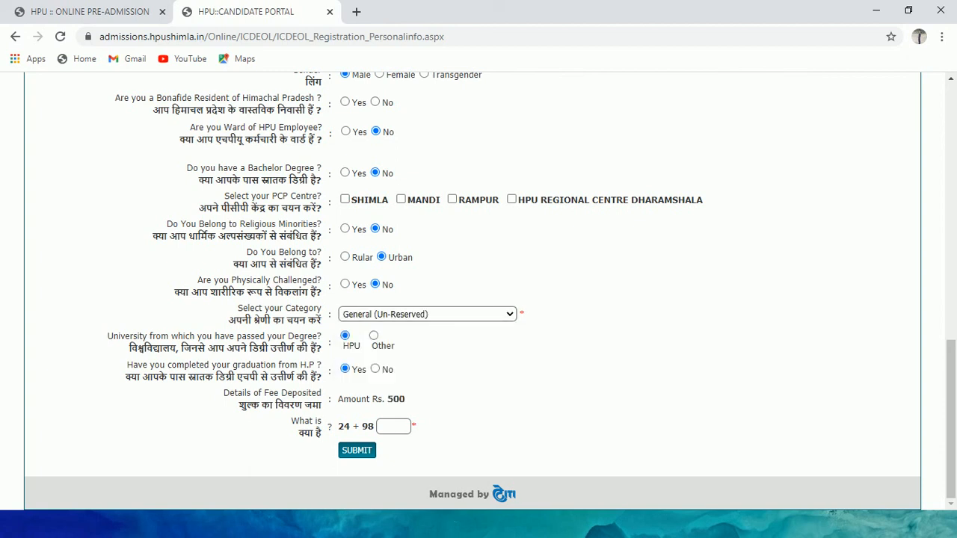
pyautogui.click(426, 314)
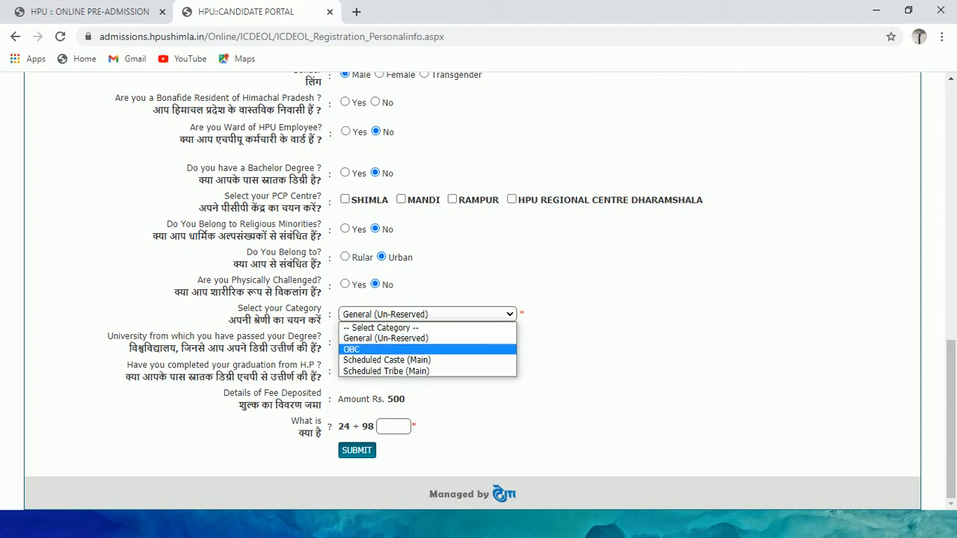
pyautogui.click(396, 349)
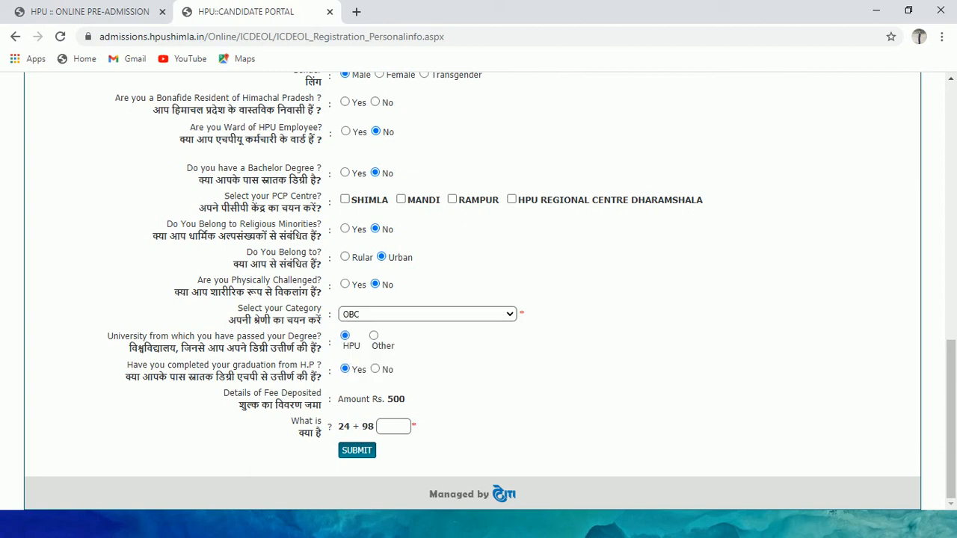
pyautogui.click(426, 314)
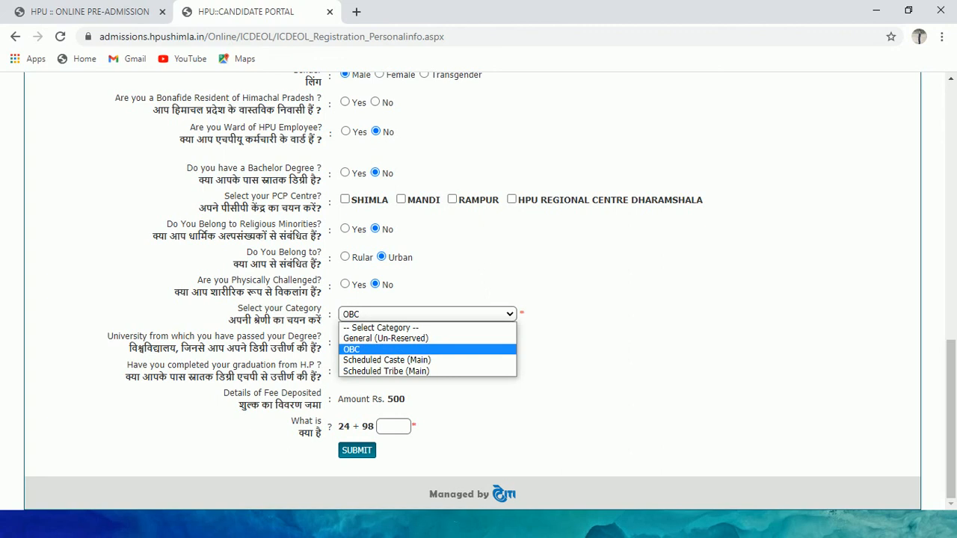
pyautogui.click(396, 349)
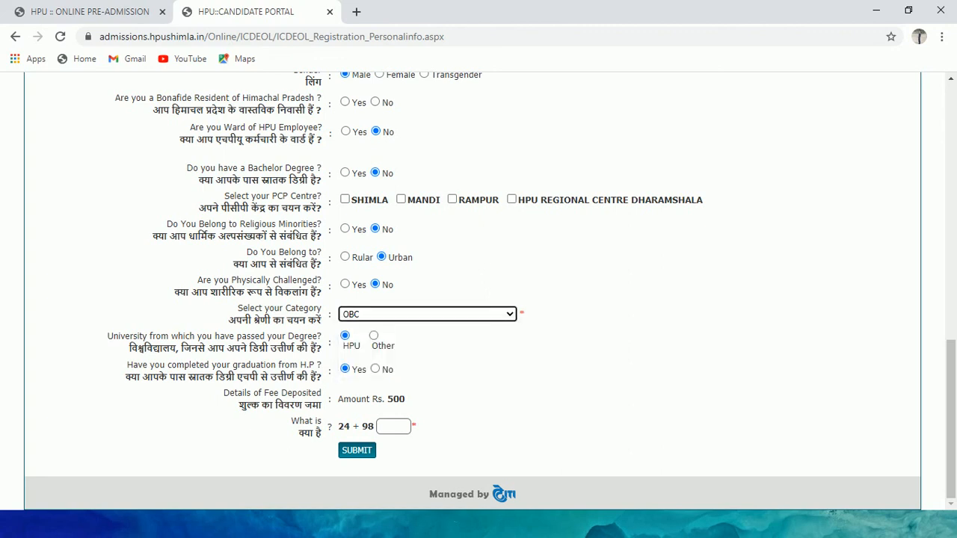
pyautogui.click(427, 314)
pyautogui.click(427, 314)
pyautogui.scroll(10, 478, 292)
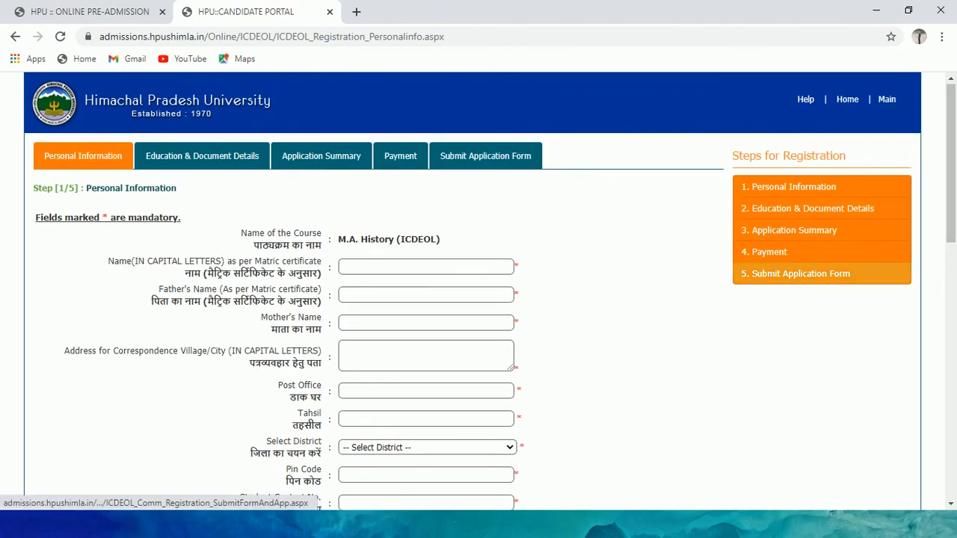
pyautogui.scroll(-1, 478, 292)
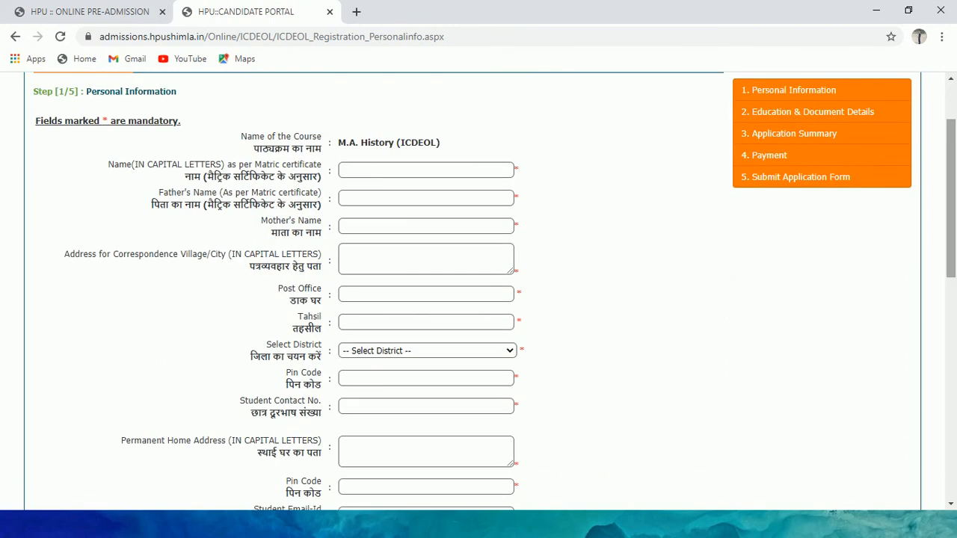
pyautogui.scroll(1, 479, 291)
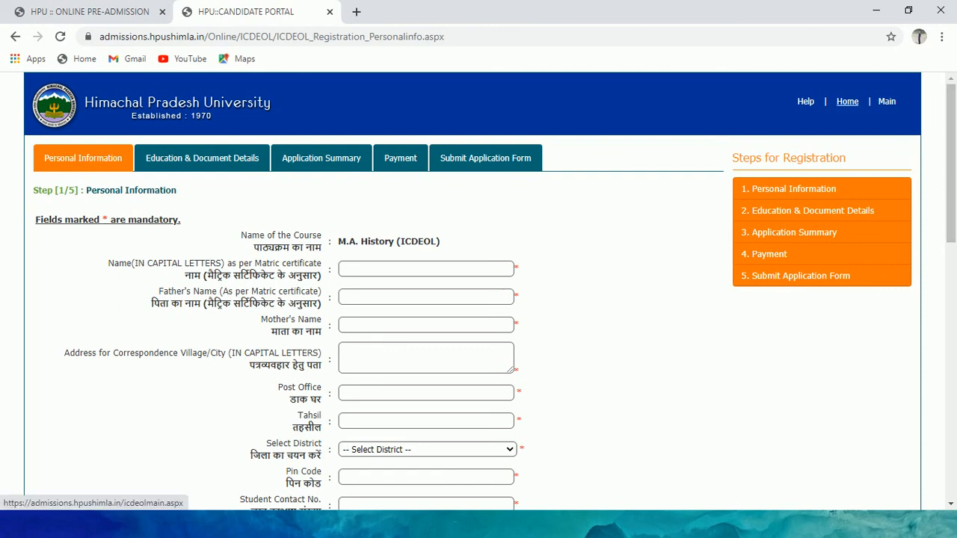
# - Open YouTube in place of the HPU main admission page in the first browser tab
pyautogui.click(89, 12)
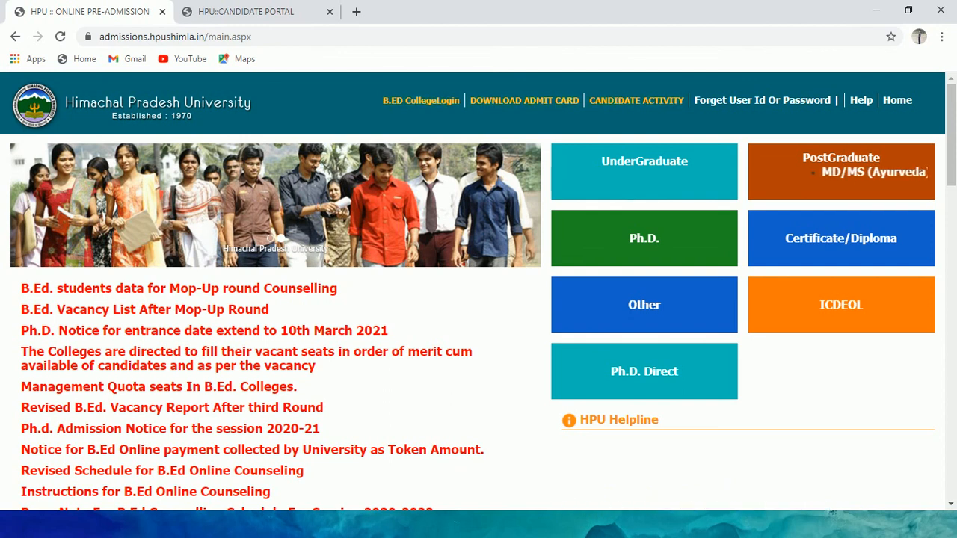
pyautogui.click(183, 59)
# - Reopen the ICDEOL admission page in a new tab, and close the M.A. History application form and YouTube tabs
pyautogui.click(356, 12)
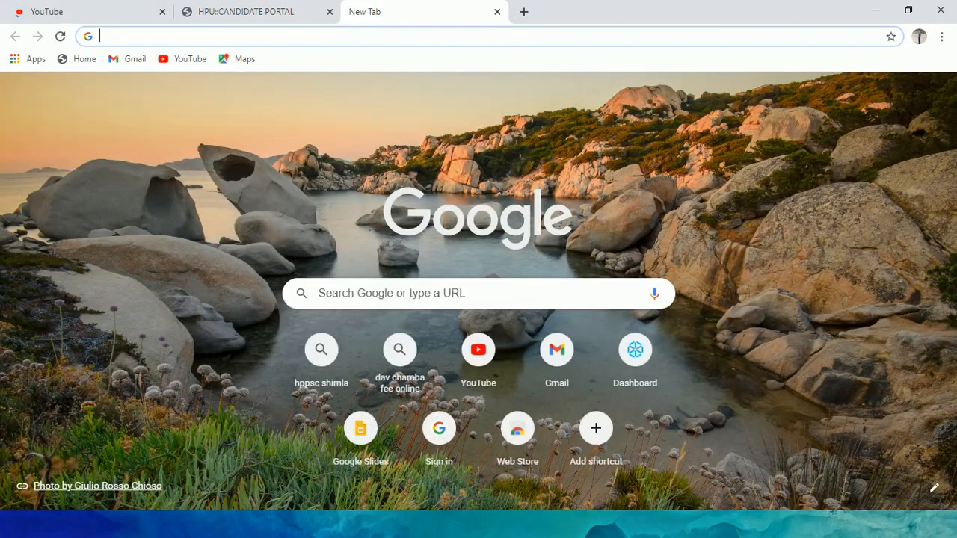
pyautogui.click(479, 293)
pyautogui.click(406, 320)
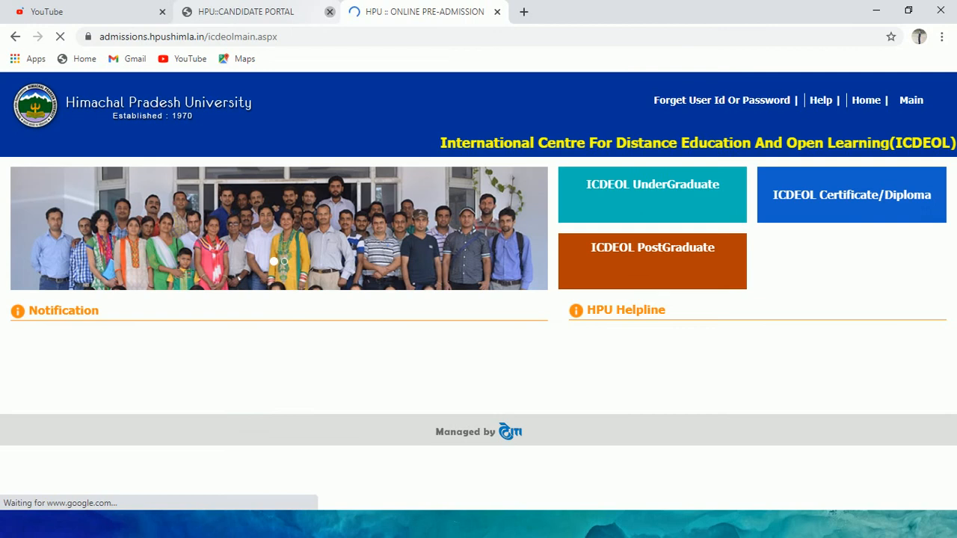
pyautogui.click(329, 12)
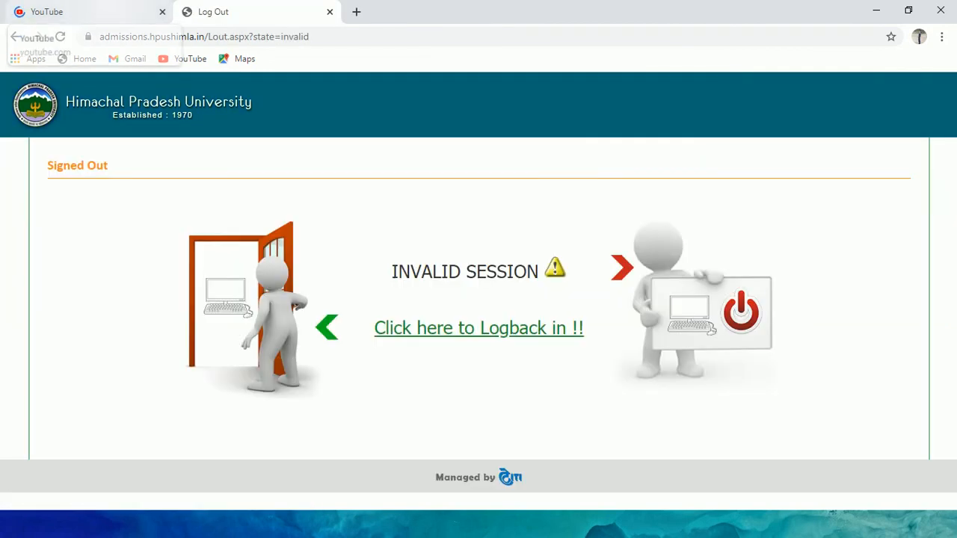
pyautogui.click(163, 12)
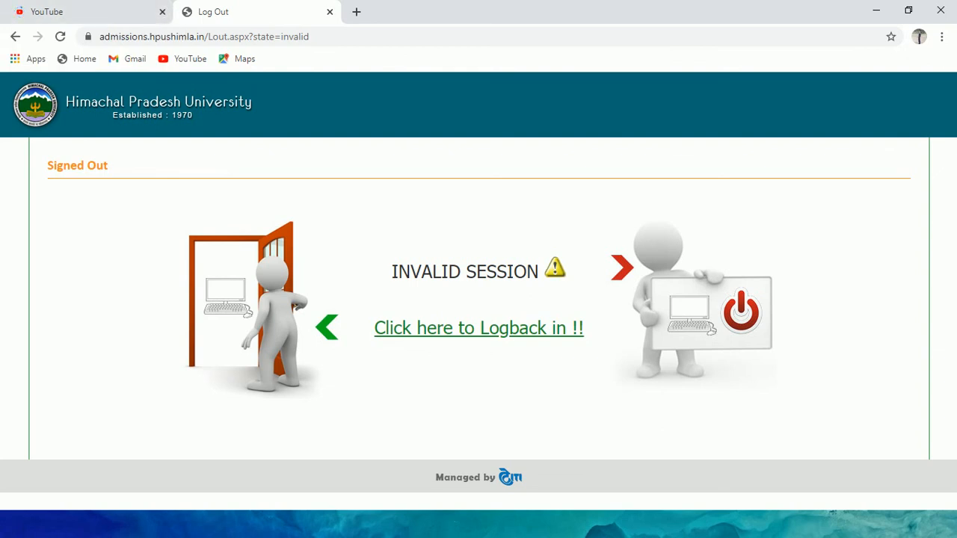
# - Search Google for "hpu icdeol admission" in a new tab and open the HPU ICDEOL admission page from the results
pyautogui.click(189, 12)
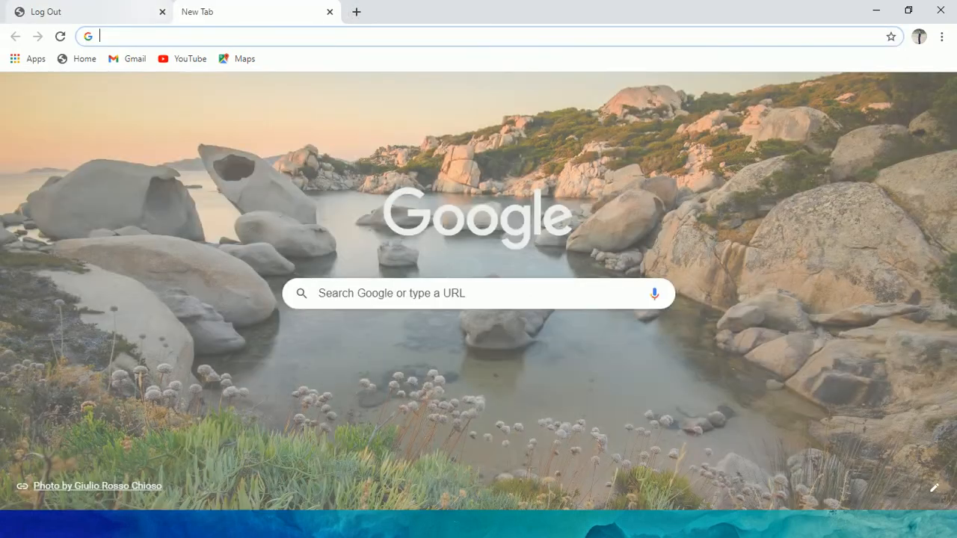
pyautogui.click(434, 294)
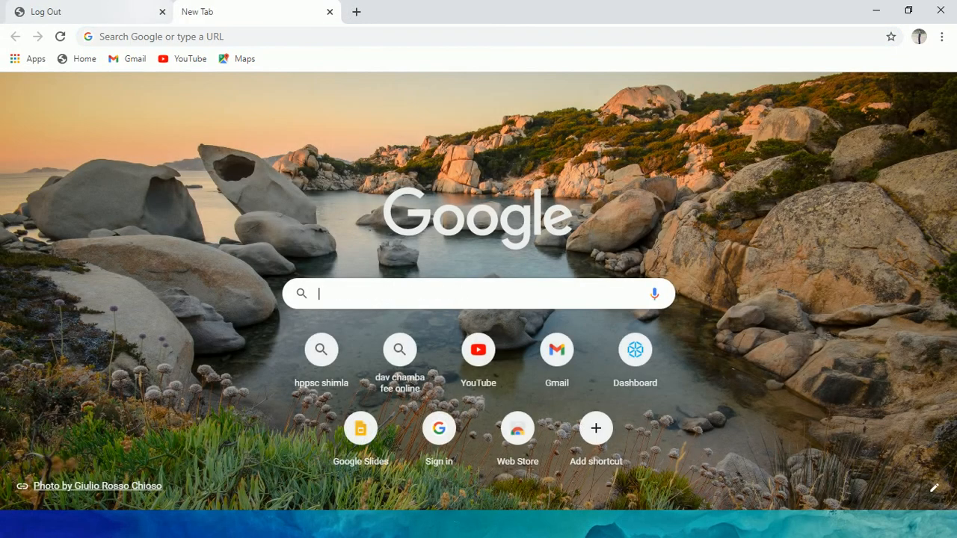
pyautogui.press('Down')
pyautogui.press('Return')
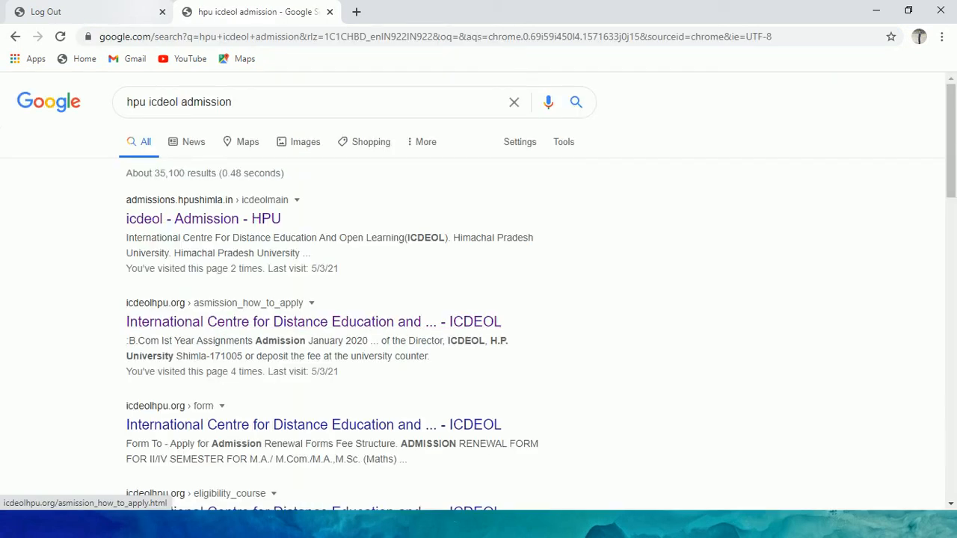
pyautogui.click(204, 218)
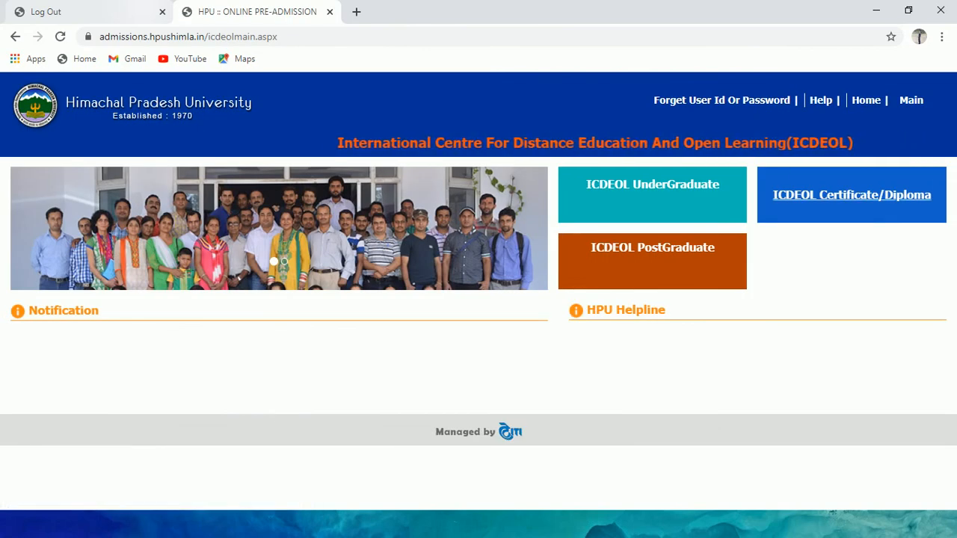
# - Open the ICDEOL Certificate/Diploma application form for Diploma in Yoga Studies, accepting the terms and conditions
pyautogui.click(852, 195)
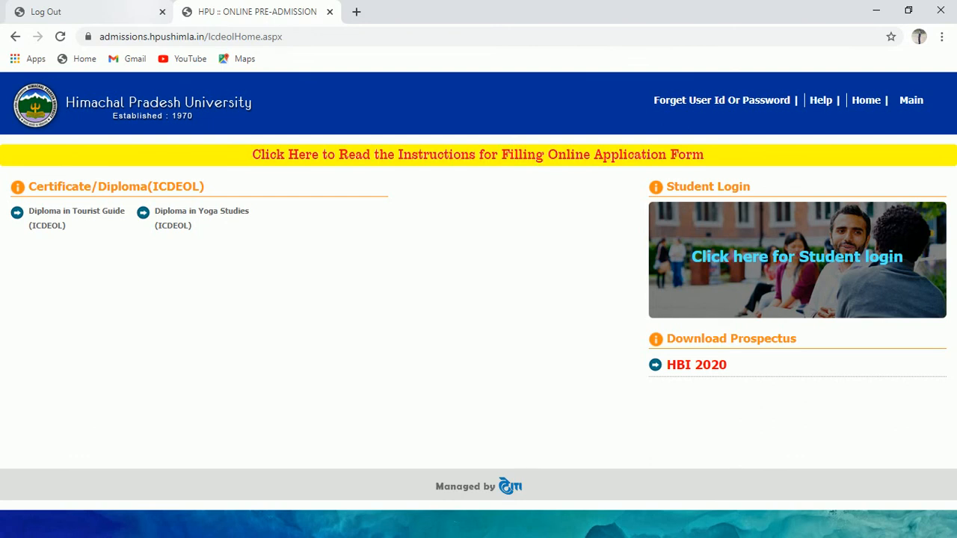
pyautogui.click(201, 213)
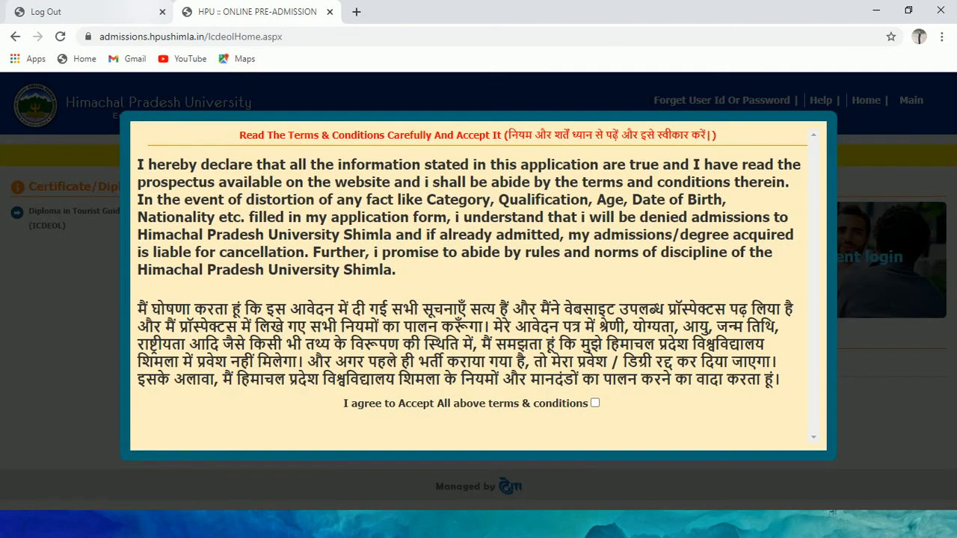
pyautogui.click(595, 403)
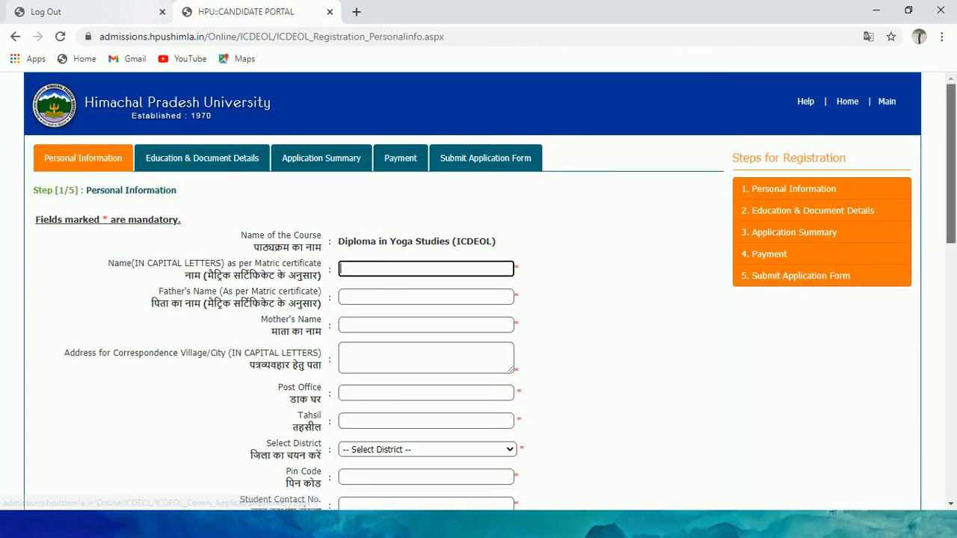
# - Examine the Personal Information fields of the Diploma in Yoga Studies form, from candidate details to the category, fee and sum question
pyautogui.scroll(-5, 478, 291)
pyautogui.scroll(-1, 478, 291)
pyautogui.scroll(5, 479, 291)
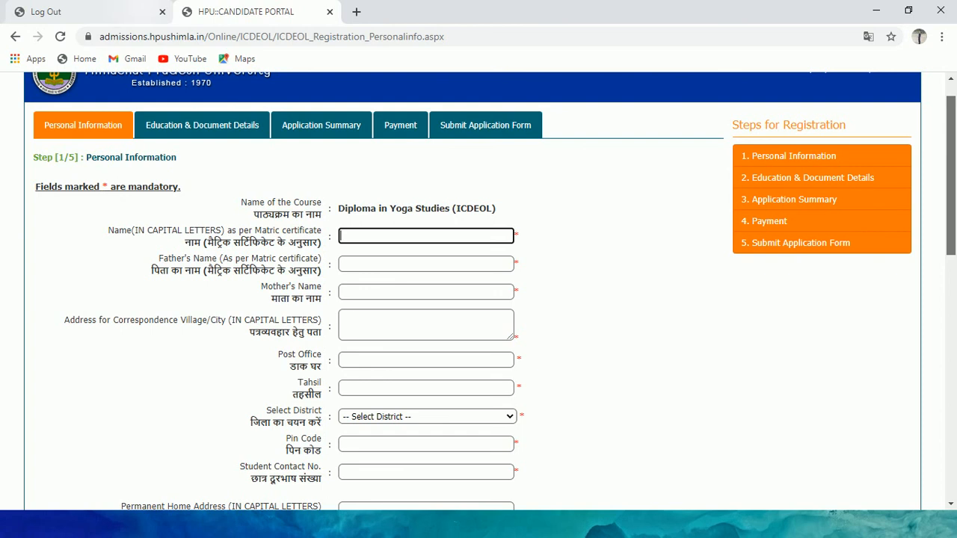
pyautogui.scroll(1, 478, 292)
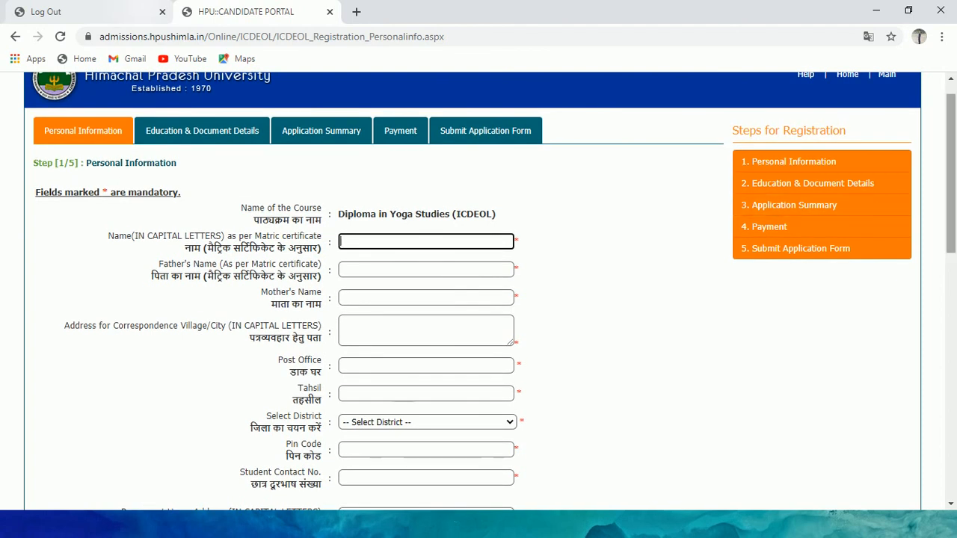
pyautogui.scroll(-10, 479, 292)
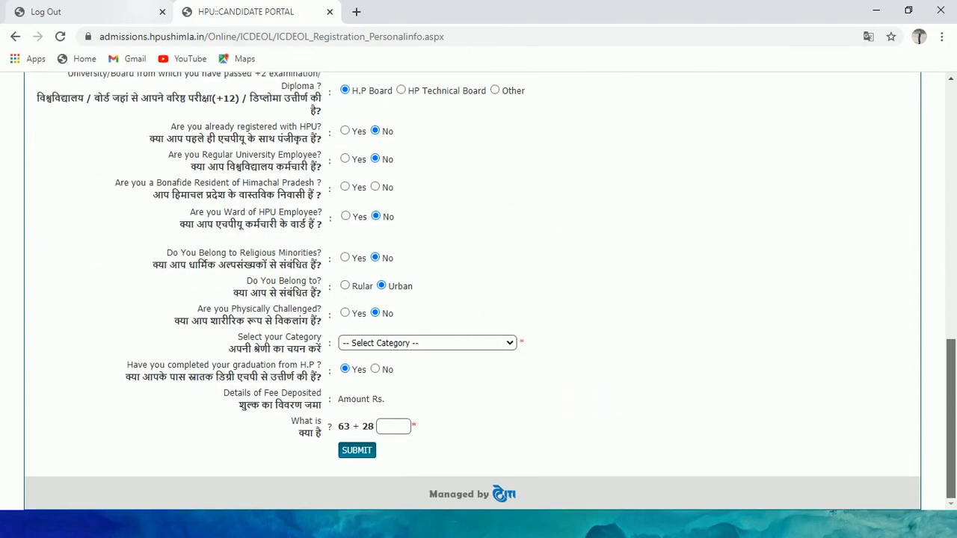
pyautogui.click(394, 427)
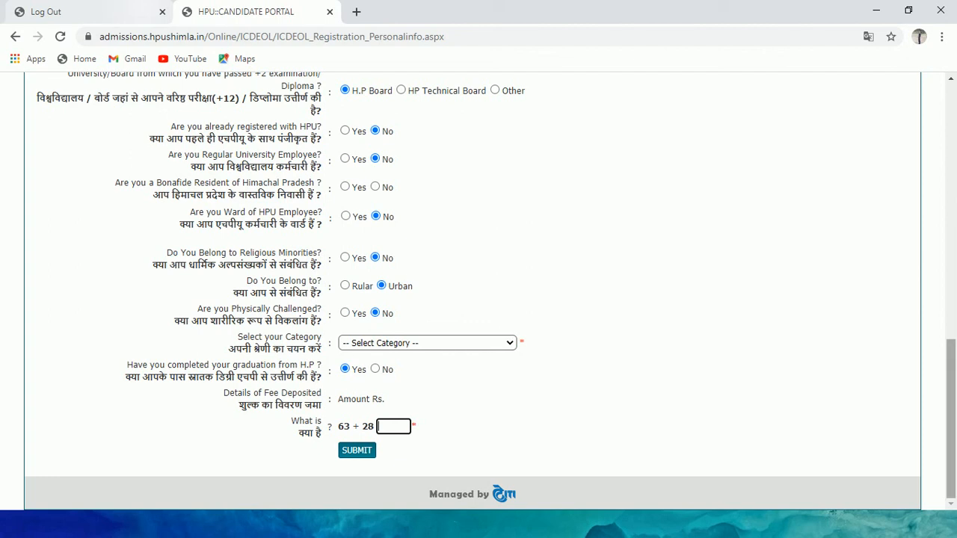
pyautogui.scroll(10, 479, 291)
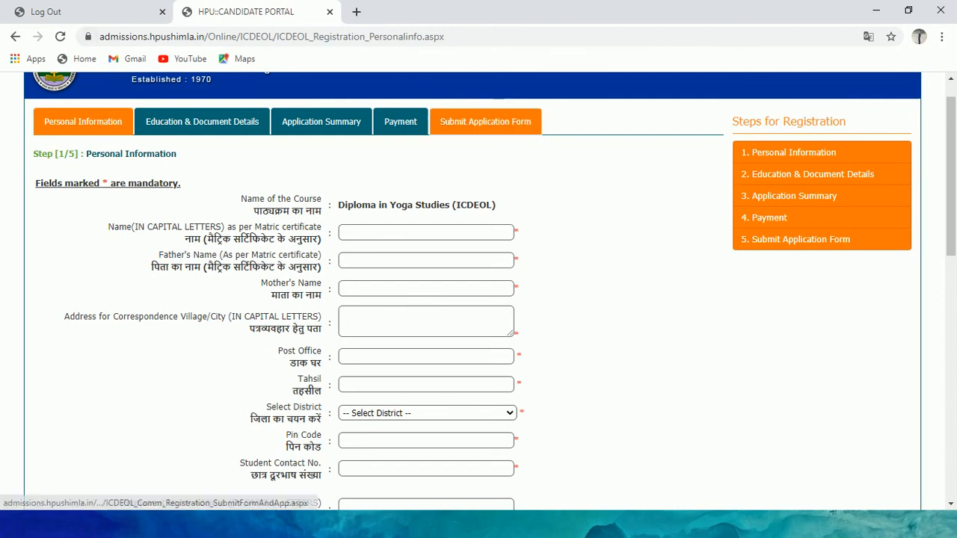
pyautogui.moveTo(950, 150); pyautogui.dragTo(951, 133)
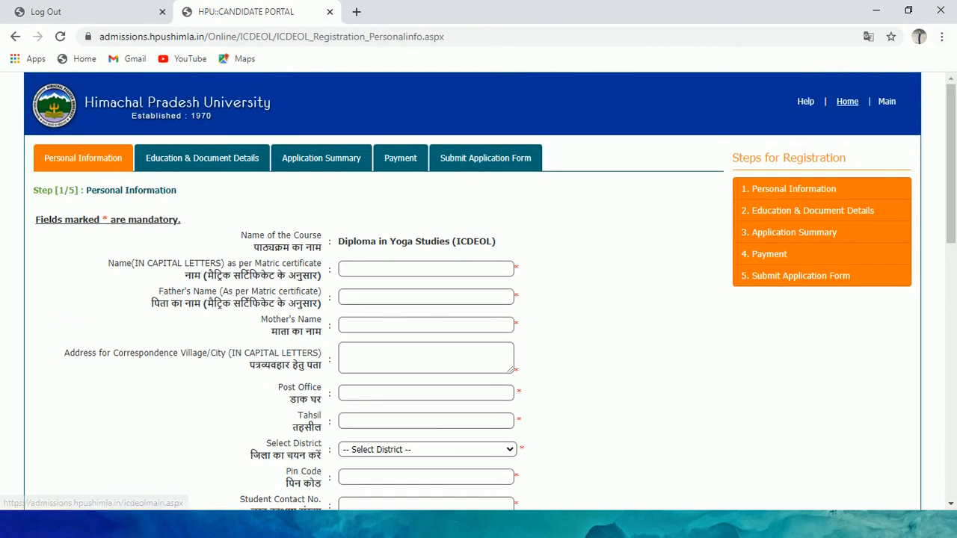
# - Leave the diploma form for the main HPU admission page and open the UnderGraduate student login
pyautogui.click(847, 102)
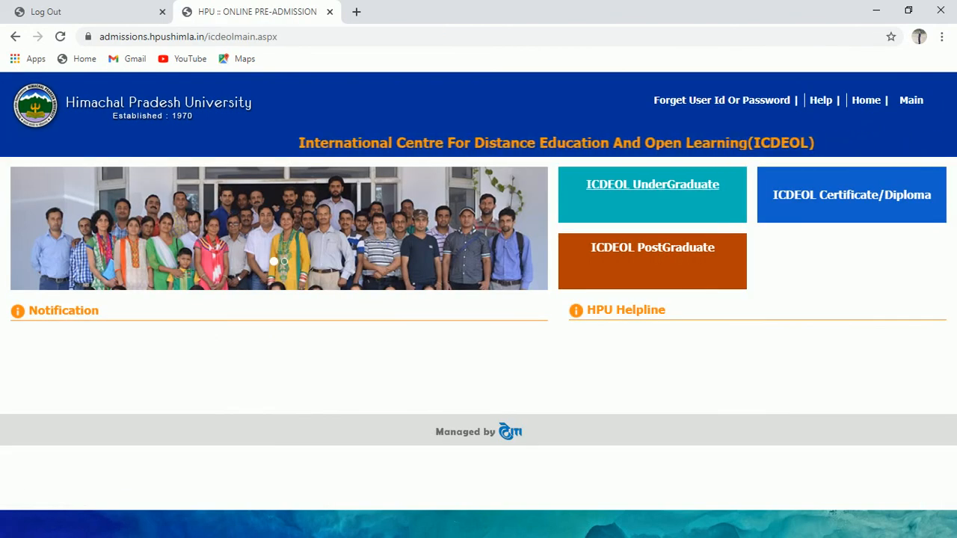
pyautogui.click(652, 186)
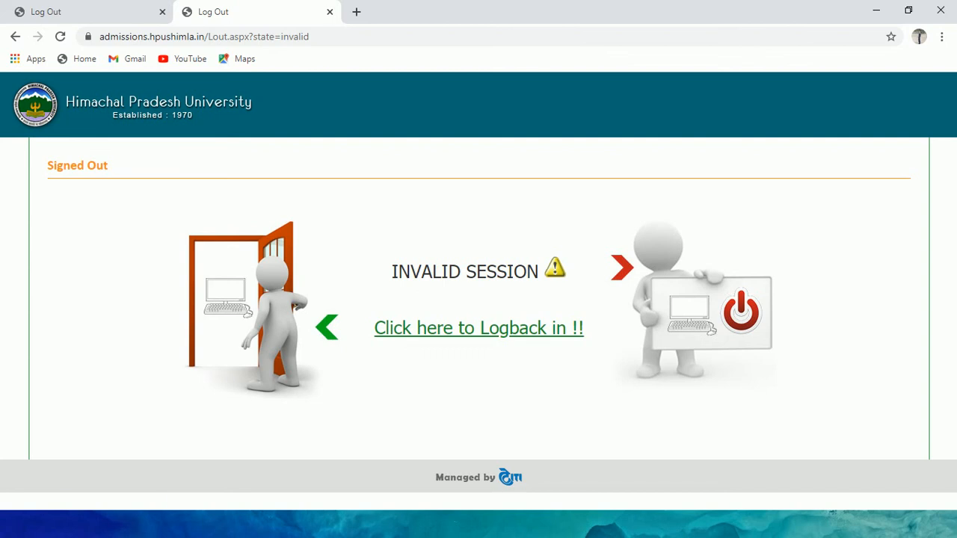
pyautogui.click(478, 329)
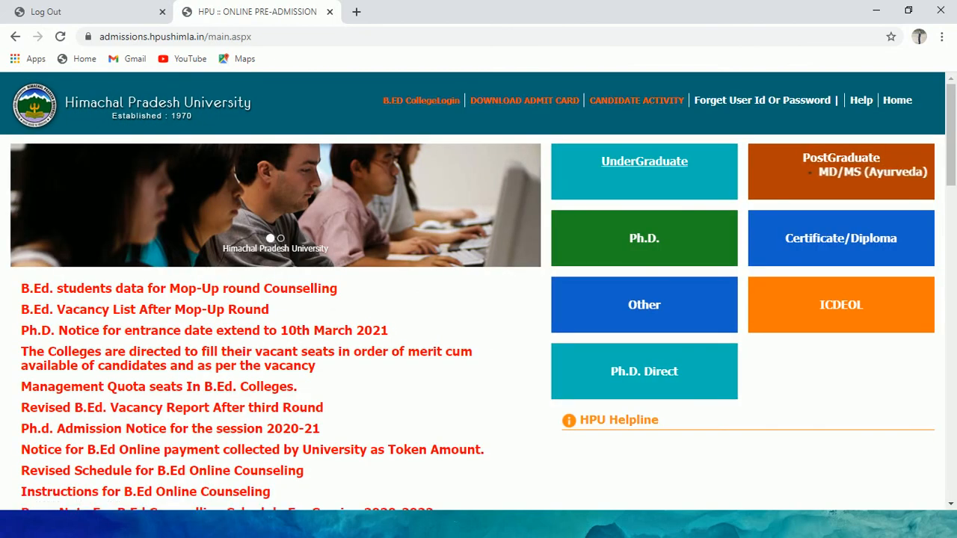
pyautogui.click(644, 161)
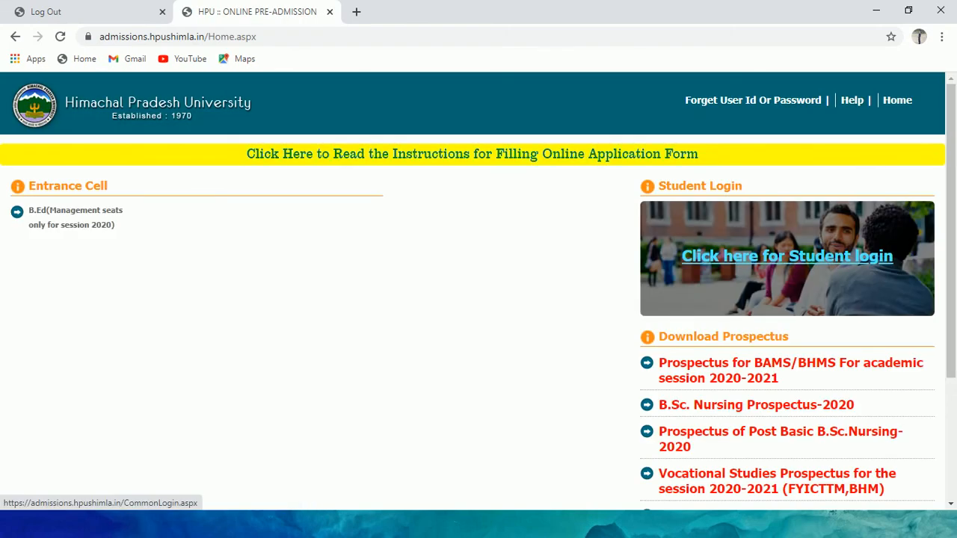
pyautogui.click(786, 256)
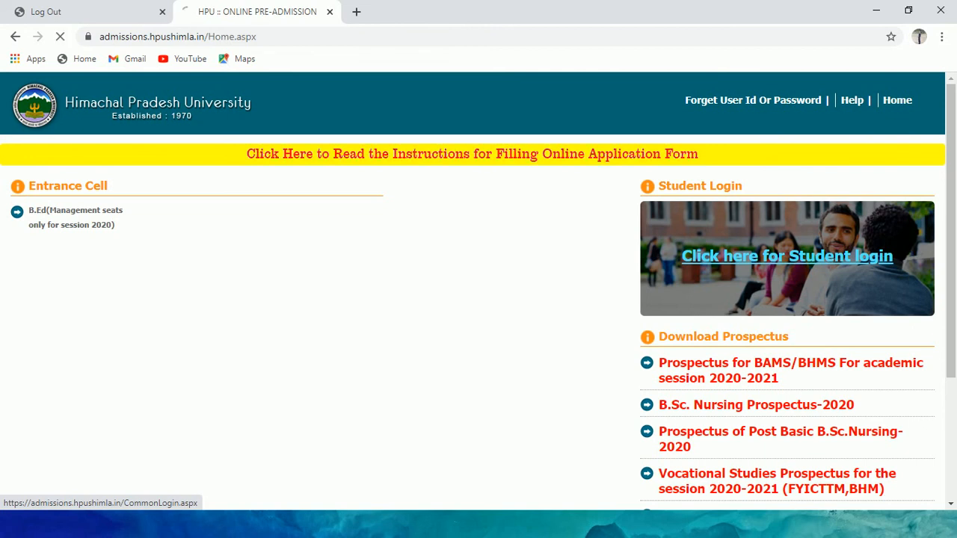
# - Fill in the candidate's User Id from the saved entry, leaving the sum question unanswered
pyautogui.click(635, 213)
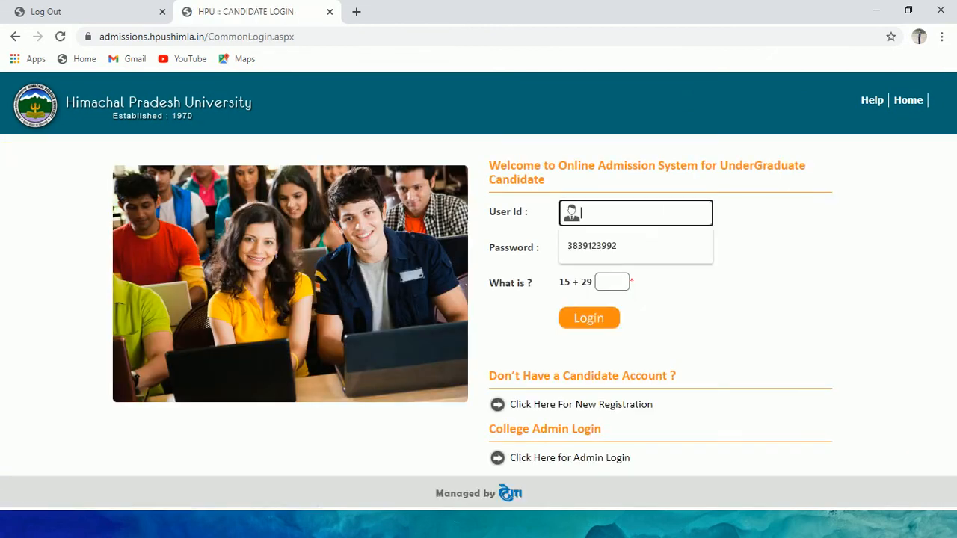
pyautogui.press('Down')
pyautogui.press('Return')
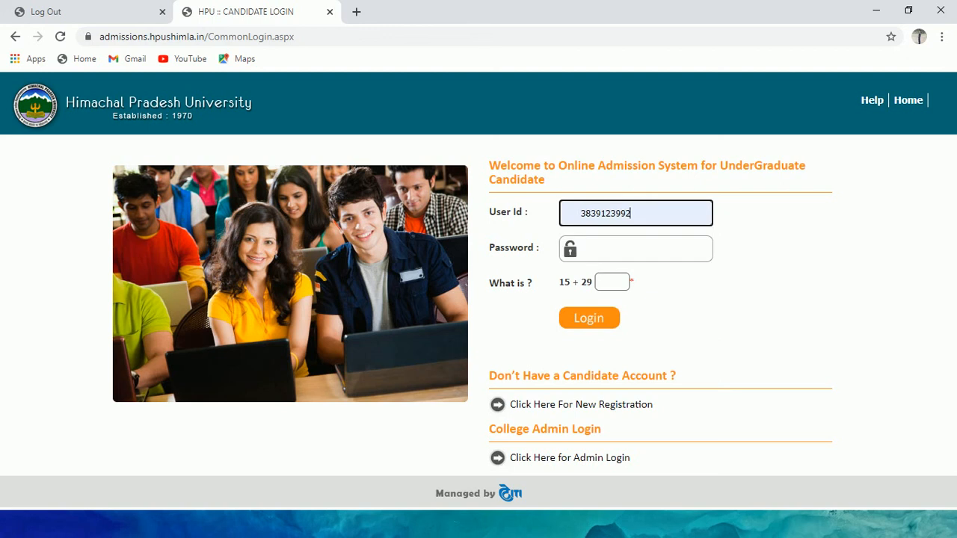
pyautogui.click(612, 281)
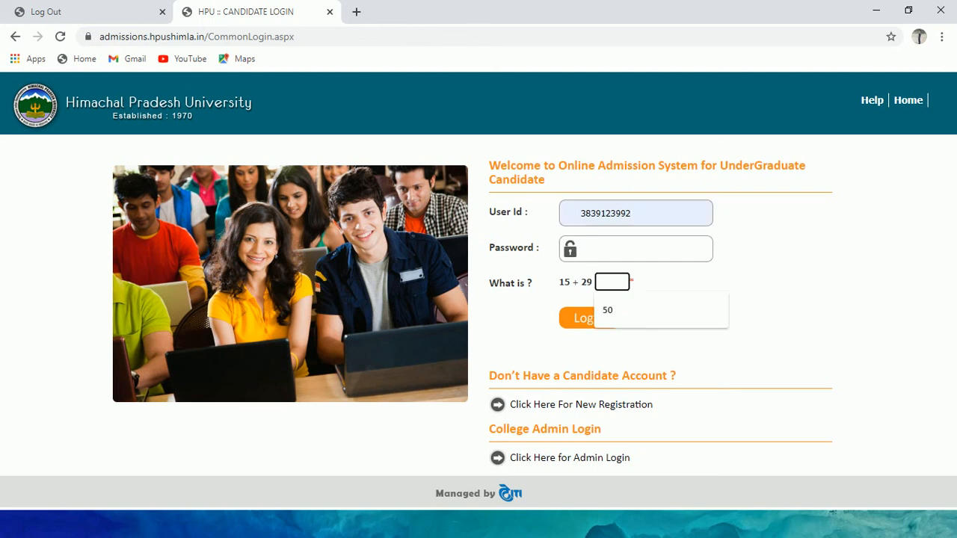
pyautogui.click(673, 346)
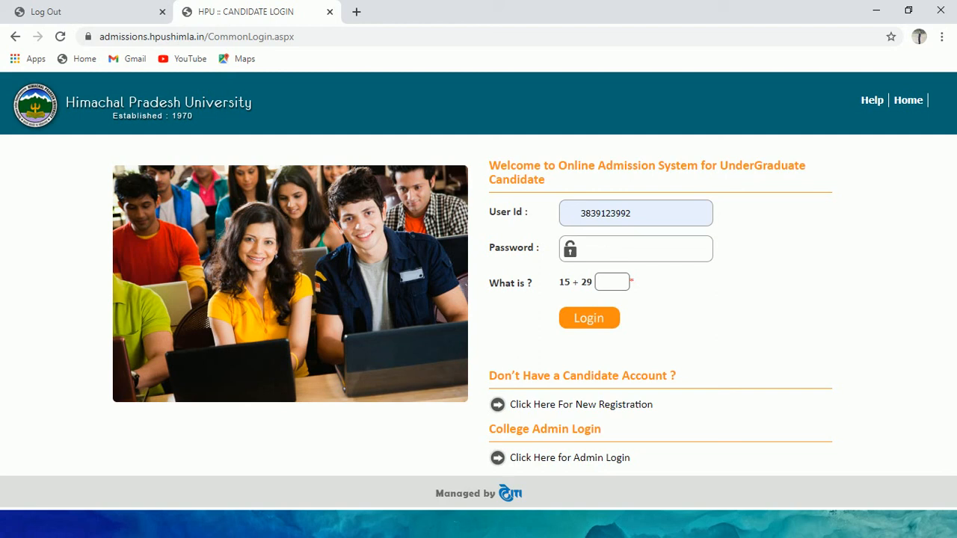
# - Try to log in with the password left blank, dismiss the alert, and close the Log Out tab
pyautogui.click(635, 249)
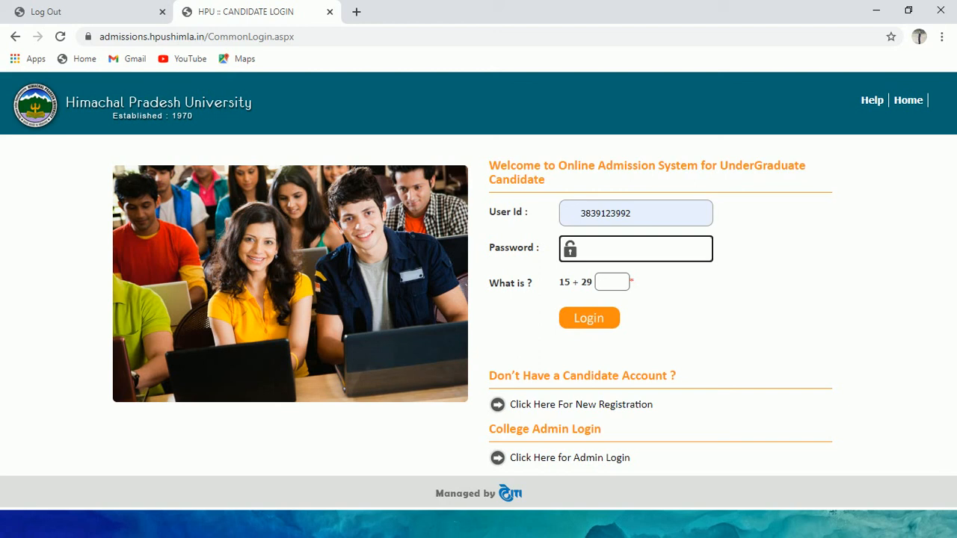
pyautogui.press('Tab')
pyautogui.press('Return')
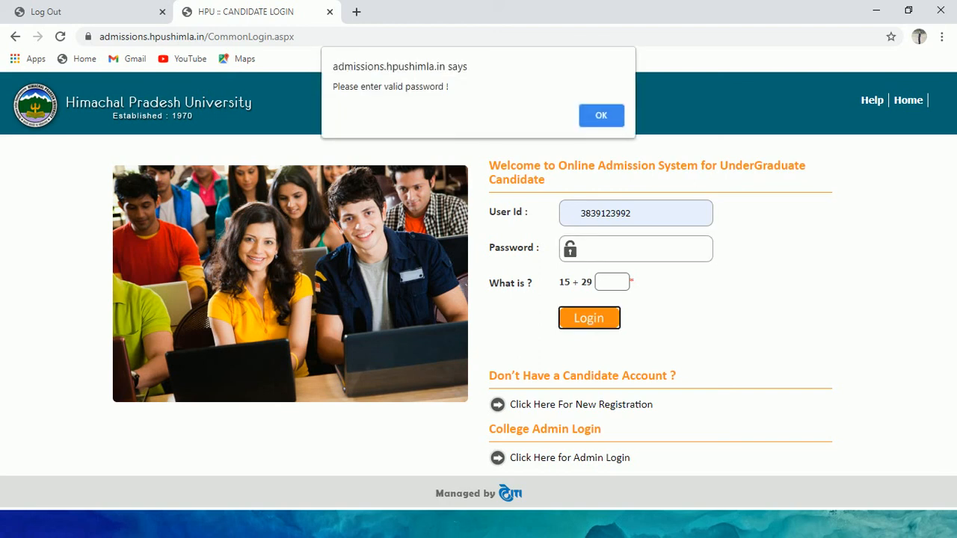
pyautogui.press('Return')
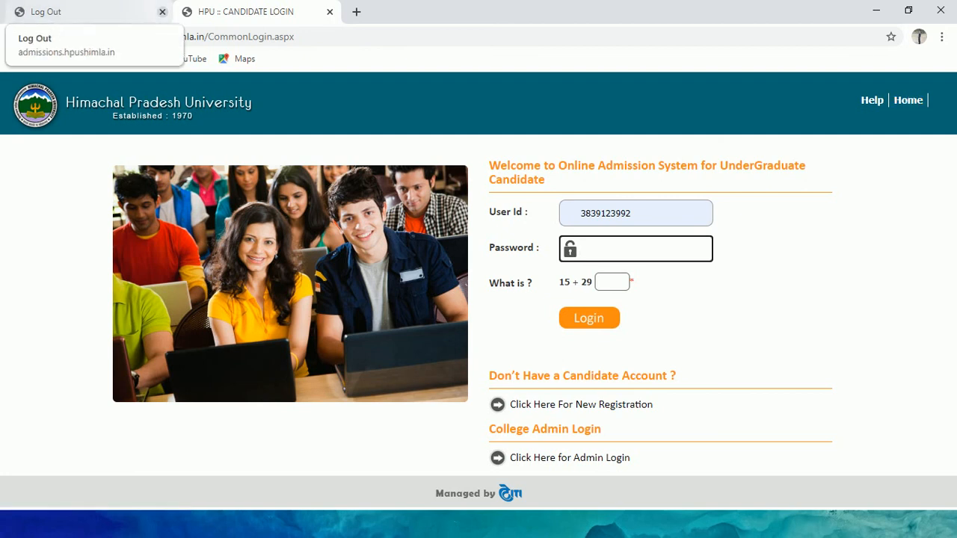
pyautogui.click(162, 11)
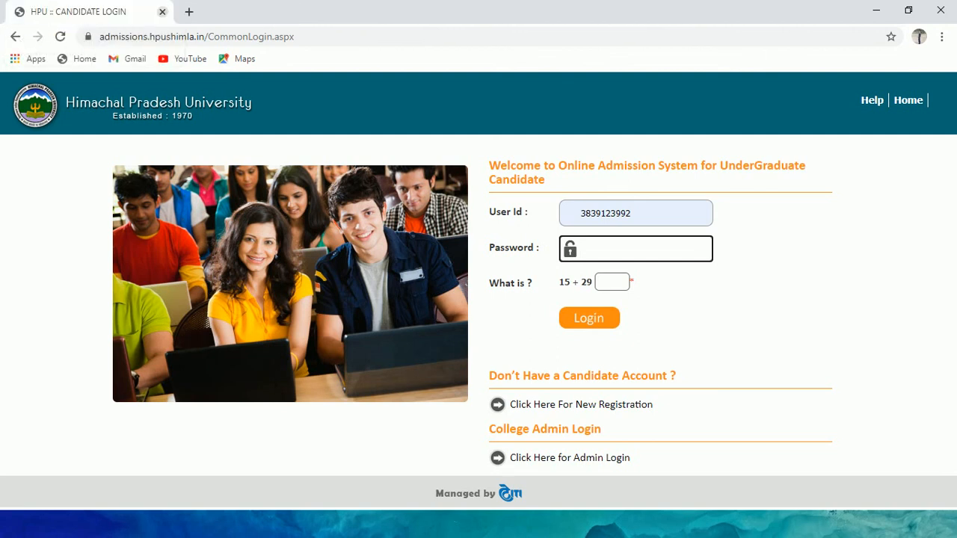